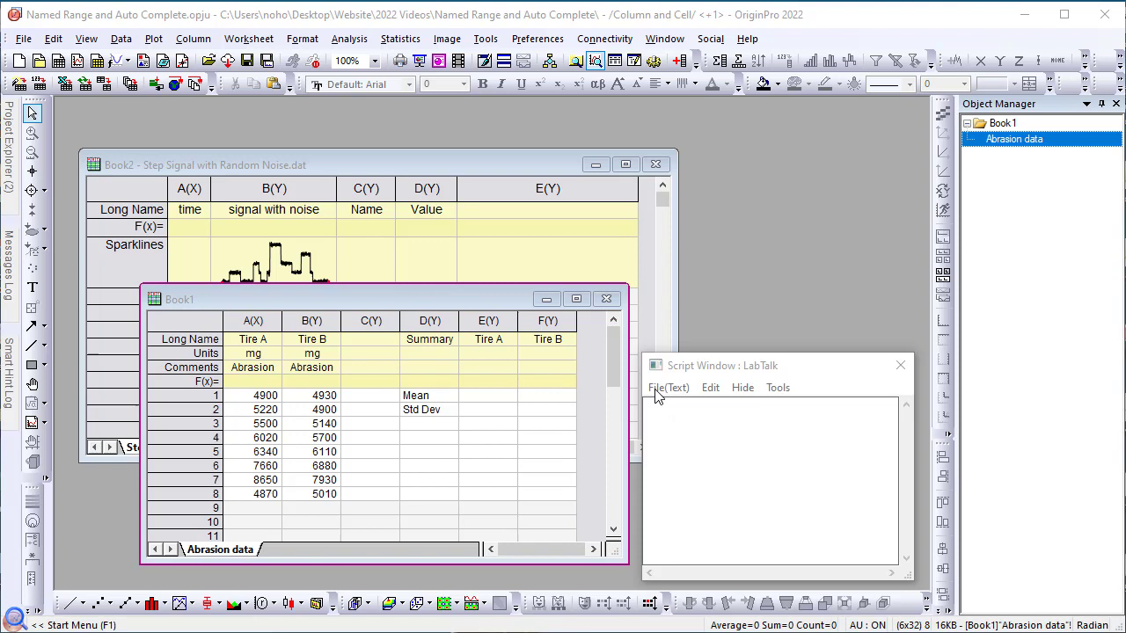
Bring the Book1 abrasion data worksheet window to the front
left_click(399, 302)
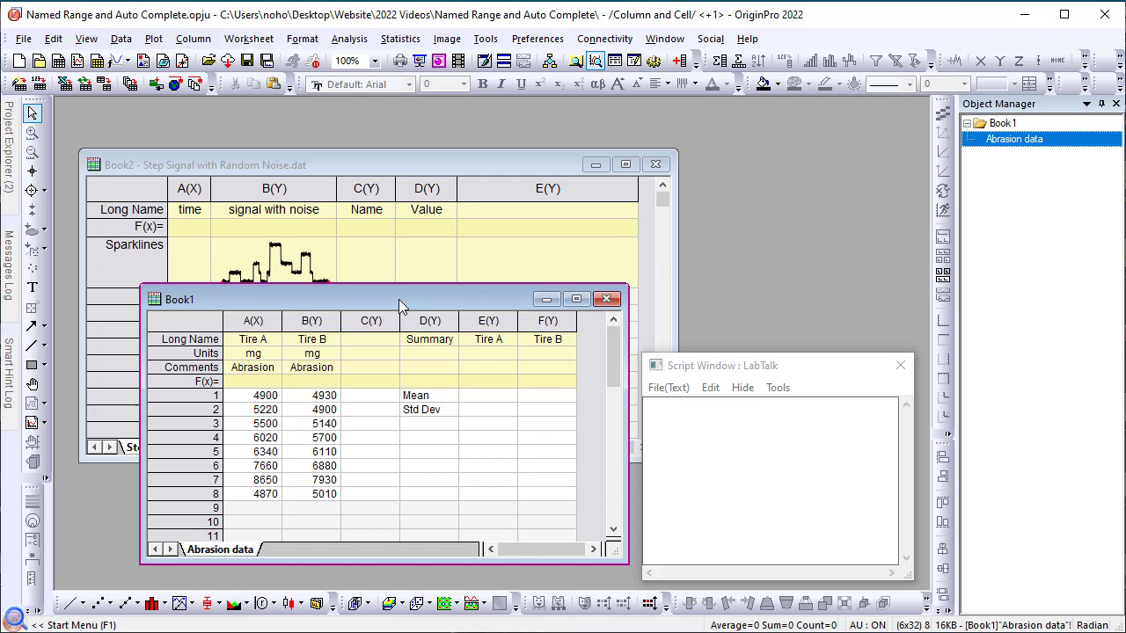
Name the Tire A column 'tirea' with Sheet scope and comment 'Abrasion data from tire type A'
left_click(252, 322)
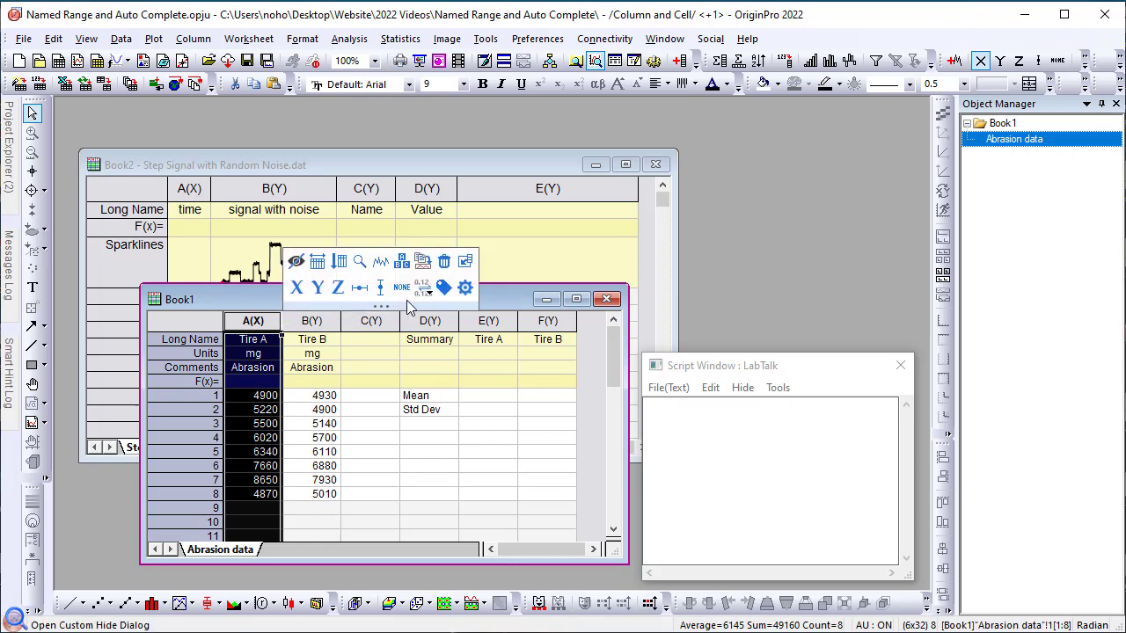
left_click(444, 290)
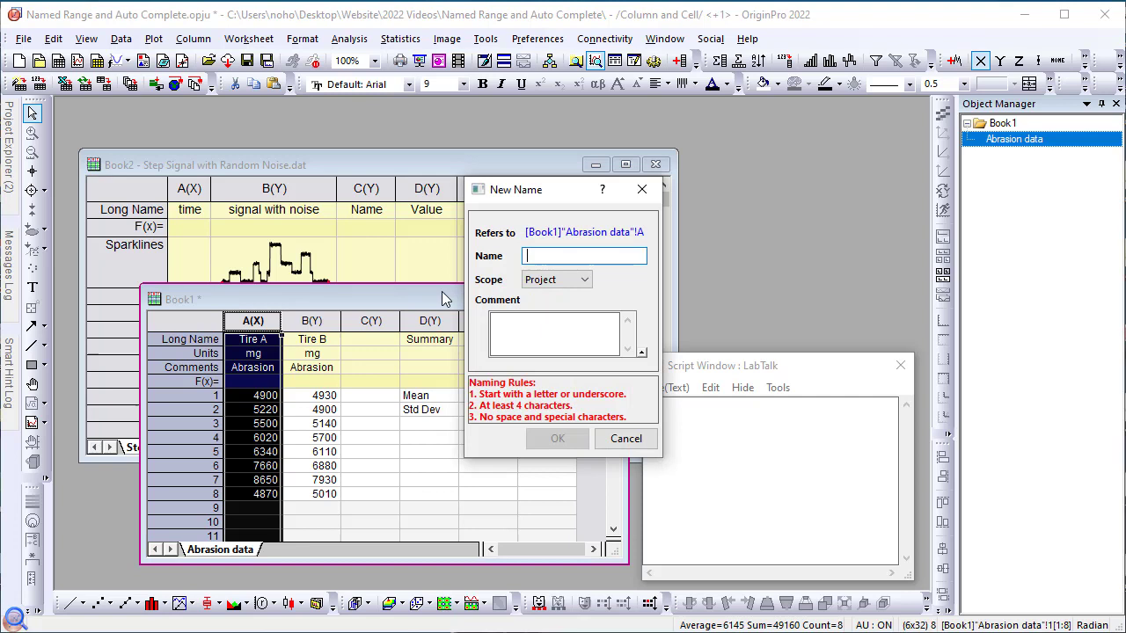
type("tirea")
left_click(533, 280)
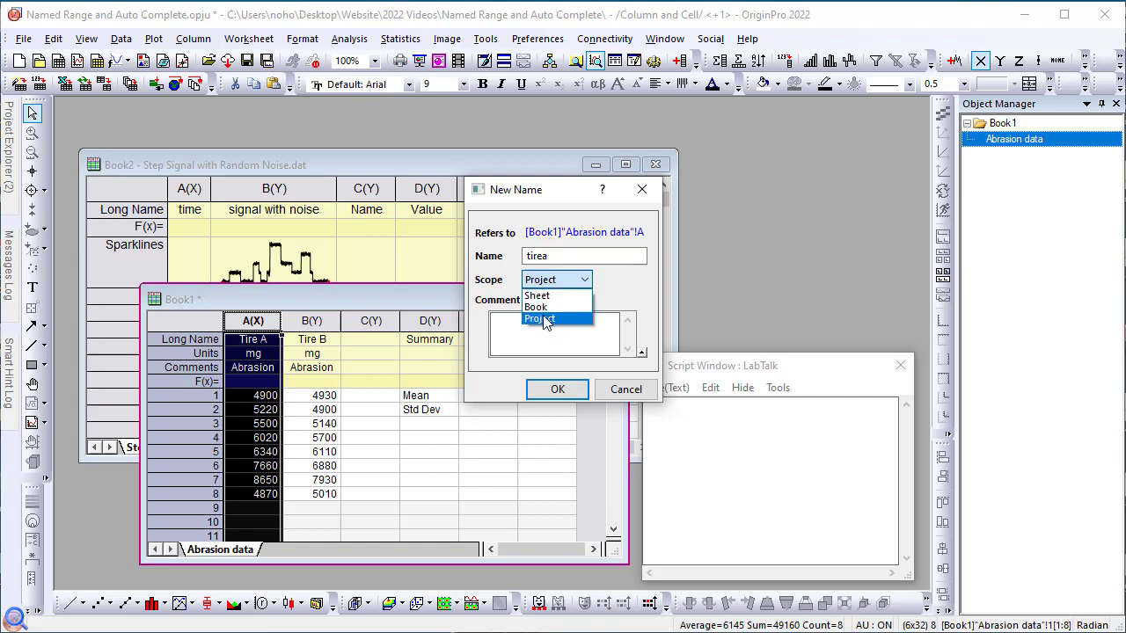
left_click(544, 297)
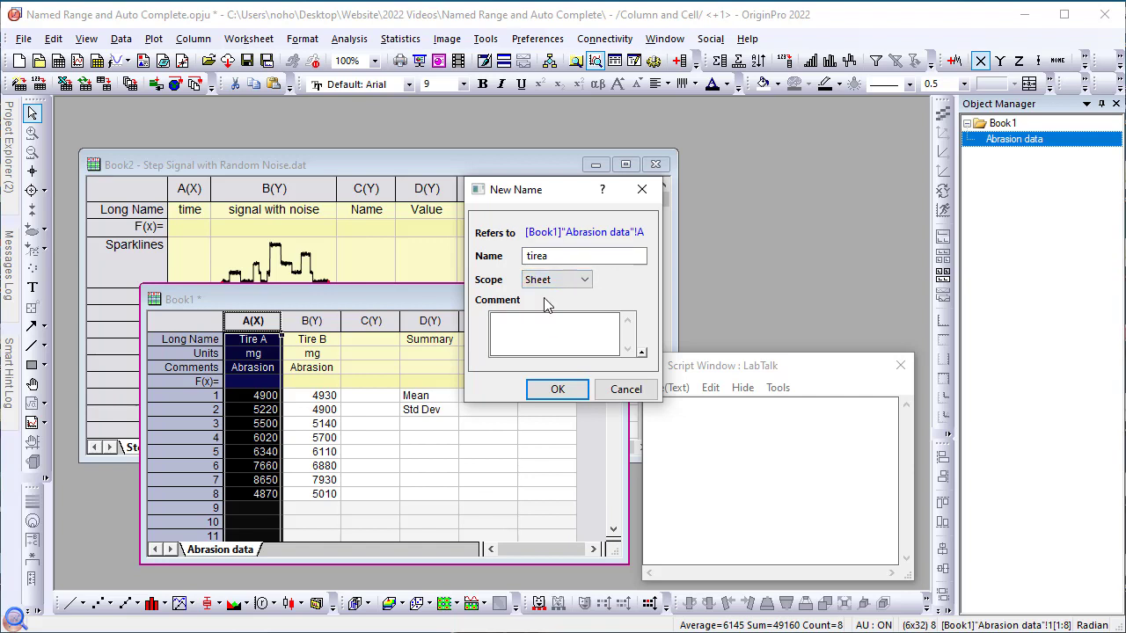
left_click(540, 334)
type("Abrasion ")
type("data from tire type A")
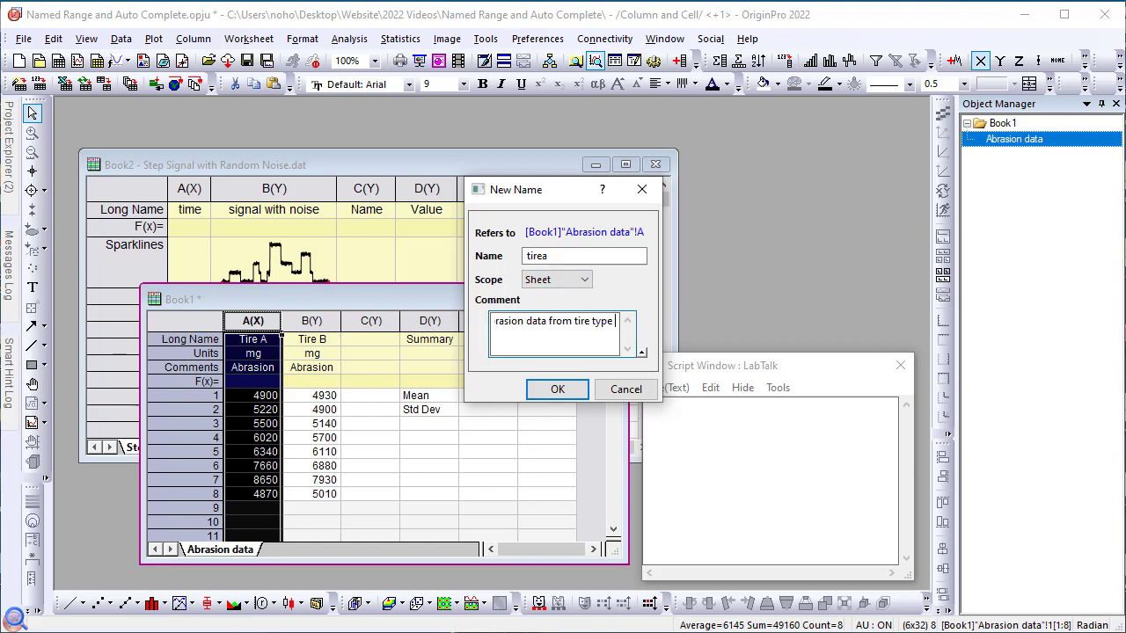
left_click(556, 389)
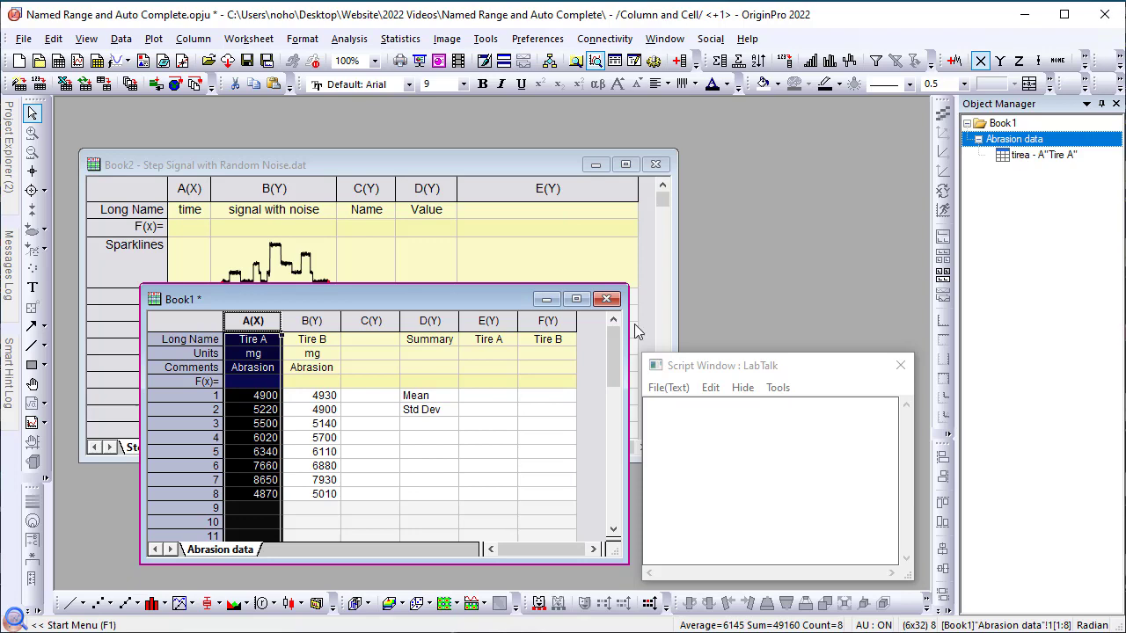
Name the Tire B column 'tireb' with comment 'Abrasion data for tire type B'
left_click(311, 320)
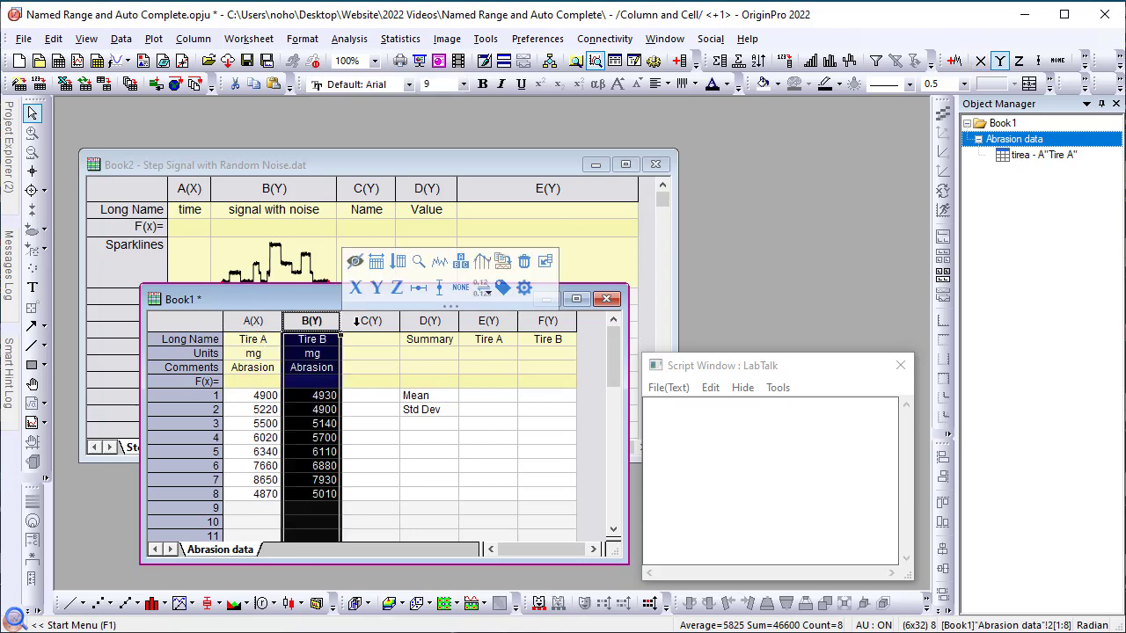
key("ctrl+l")
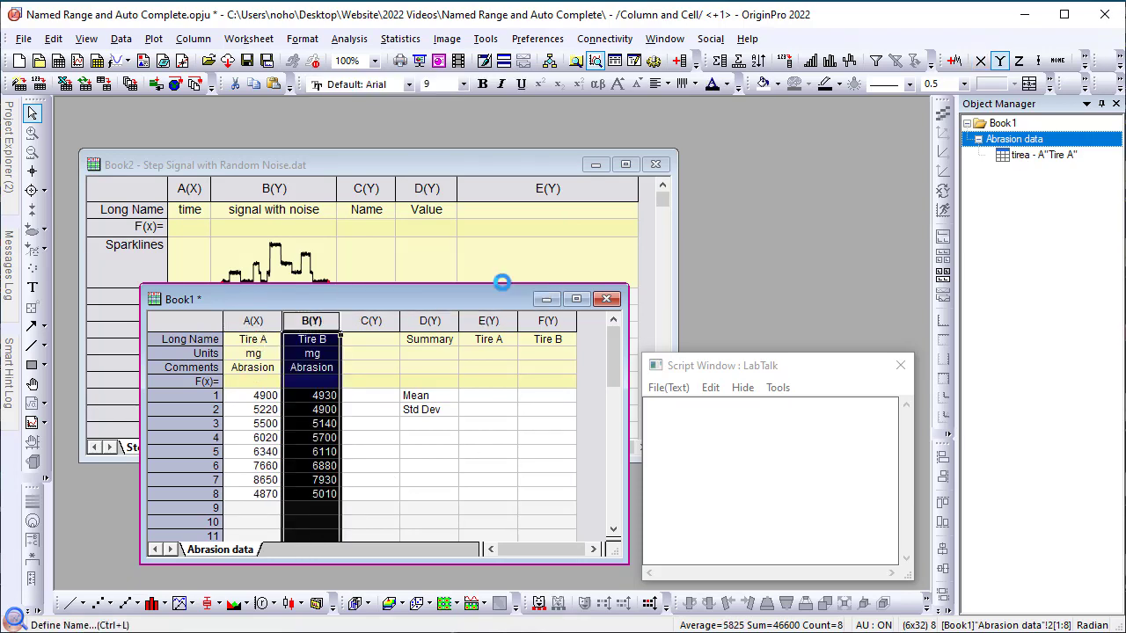
type("tireb")
left_click(547, 348)
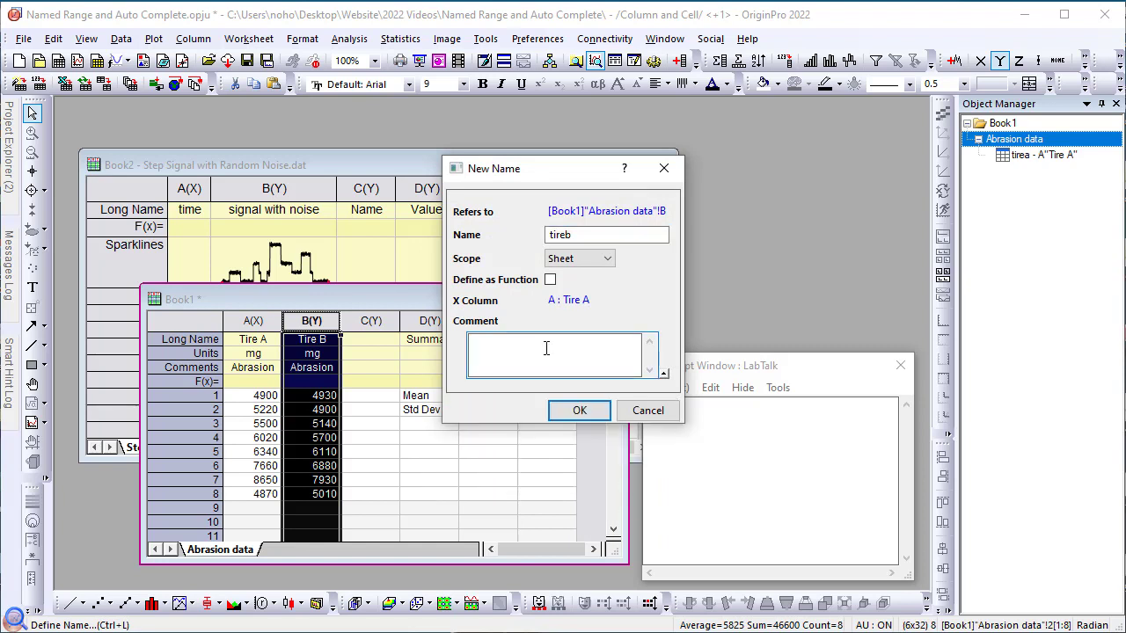
type("Abrasion data for tire")
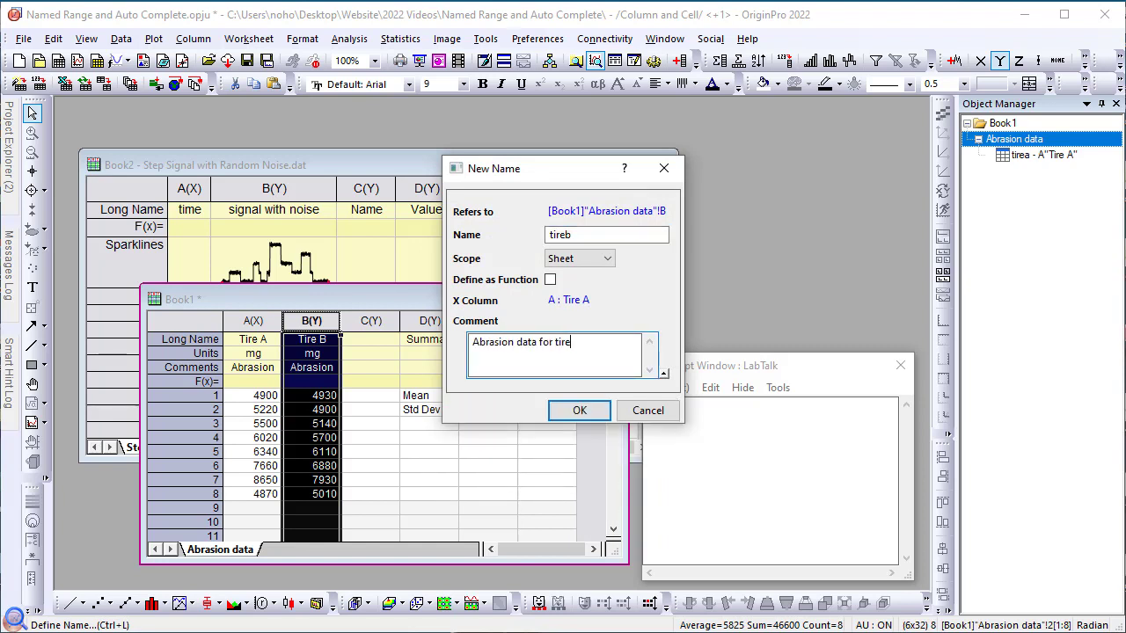
type(" type B")
left_click(586, 411)
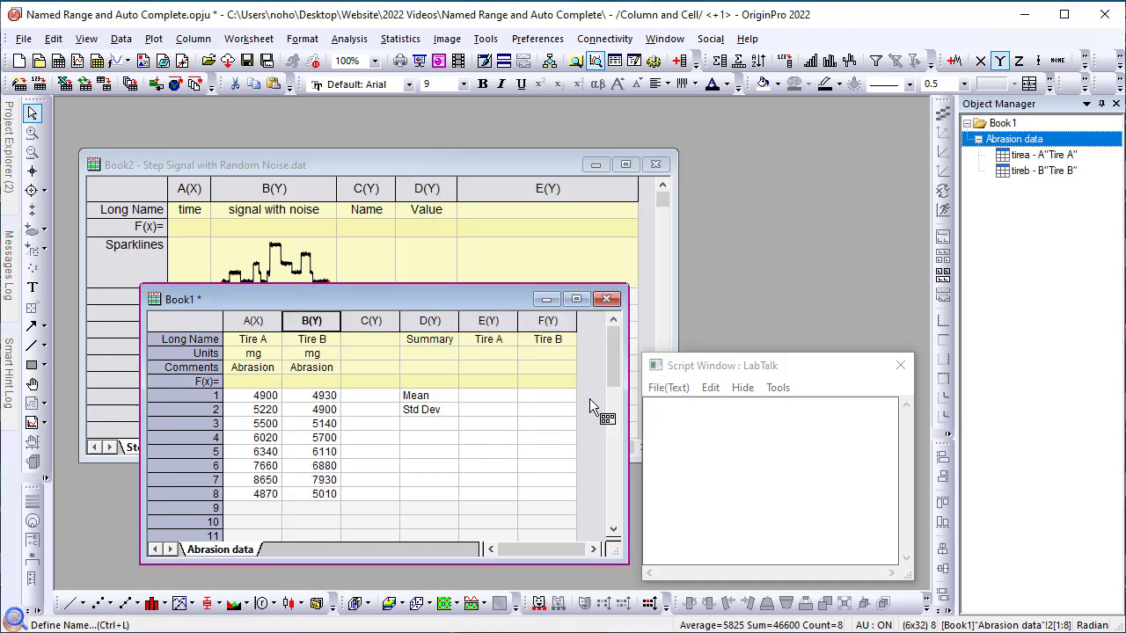
Enter =mean(tirea) in E1 and =mean(tireb) in F1, giving means 6145 and 5825
left_click(482, 401)
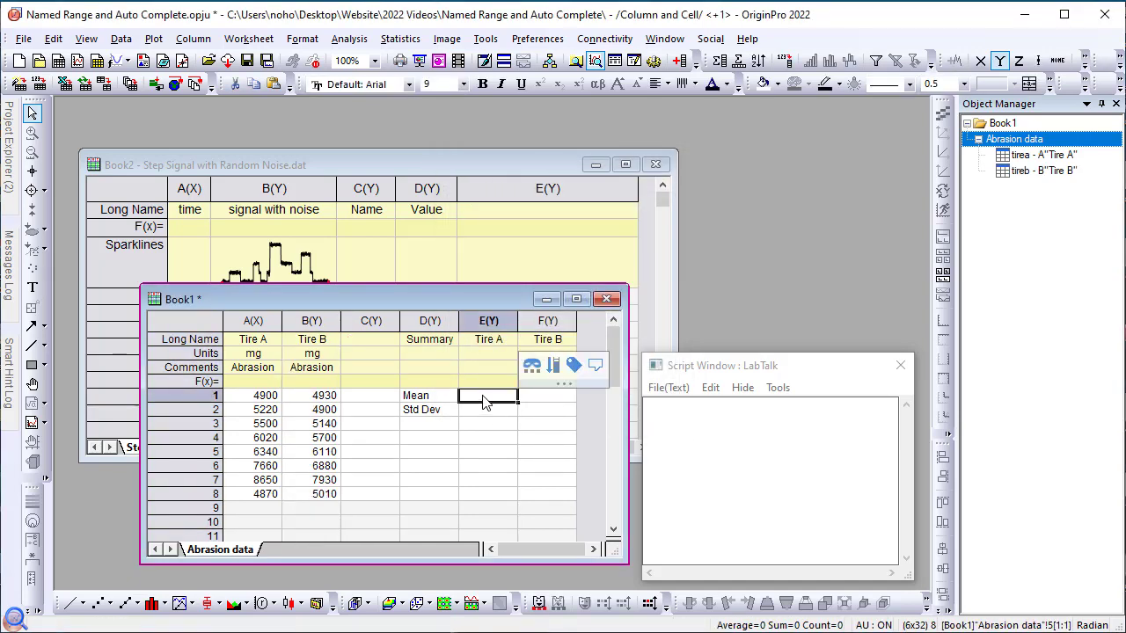
type("=mean")
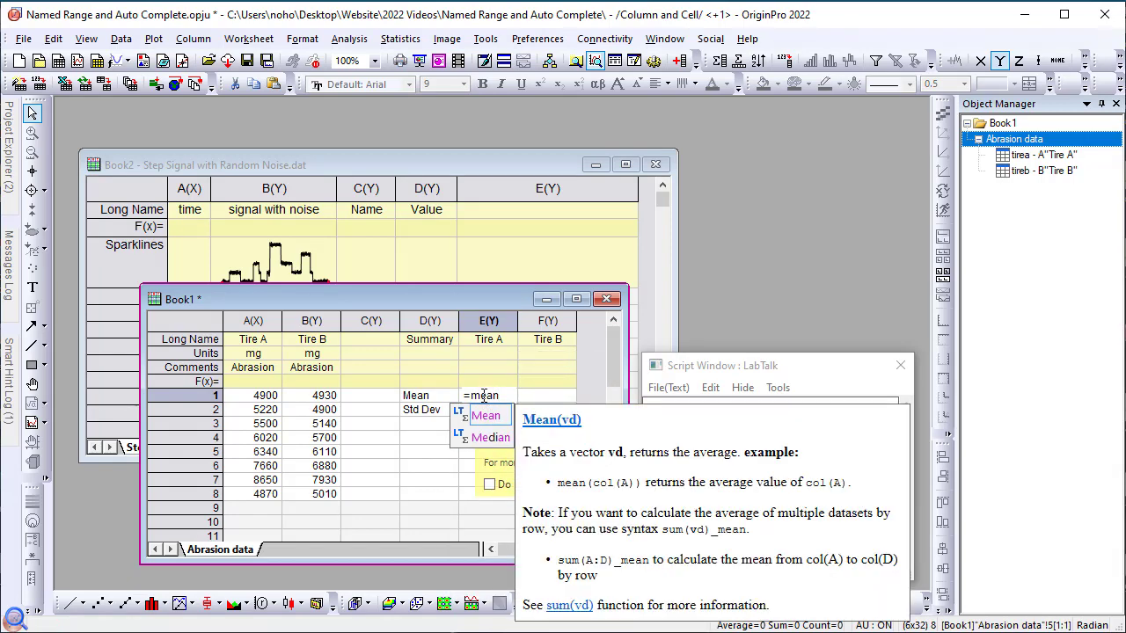
type("(")
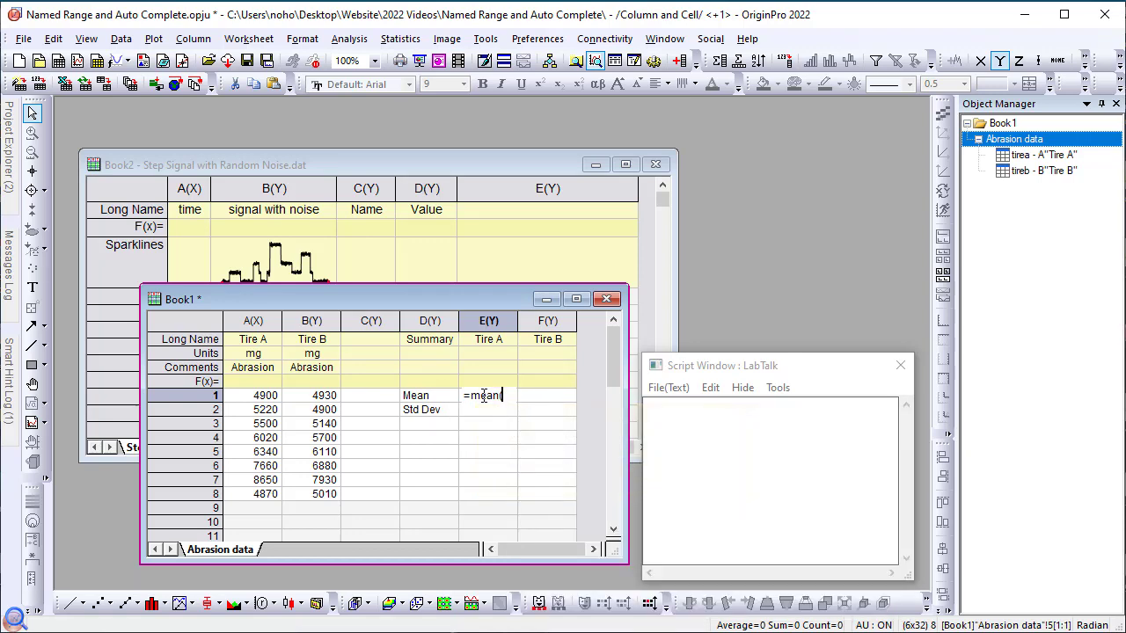
type("ti")
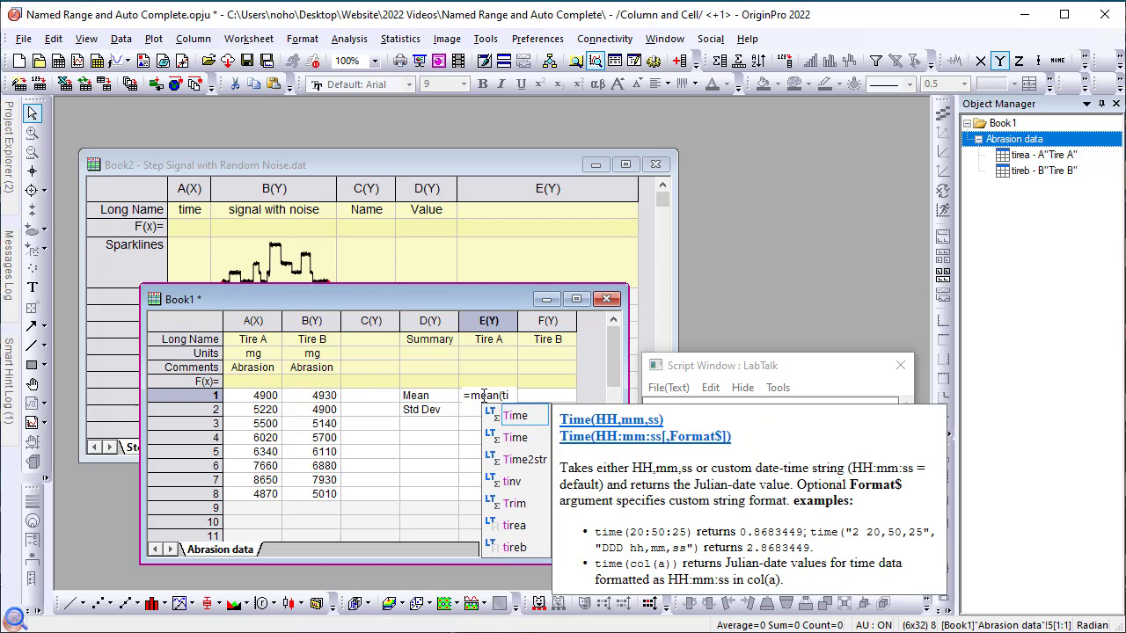
type("re")
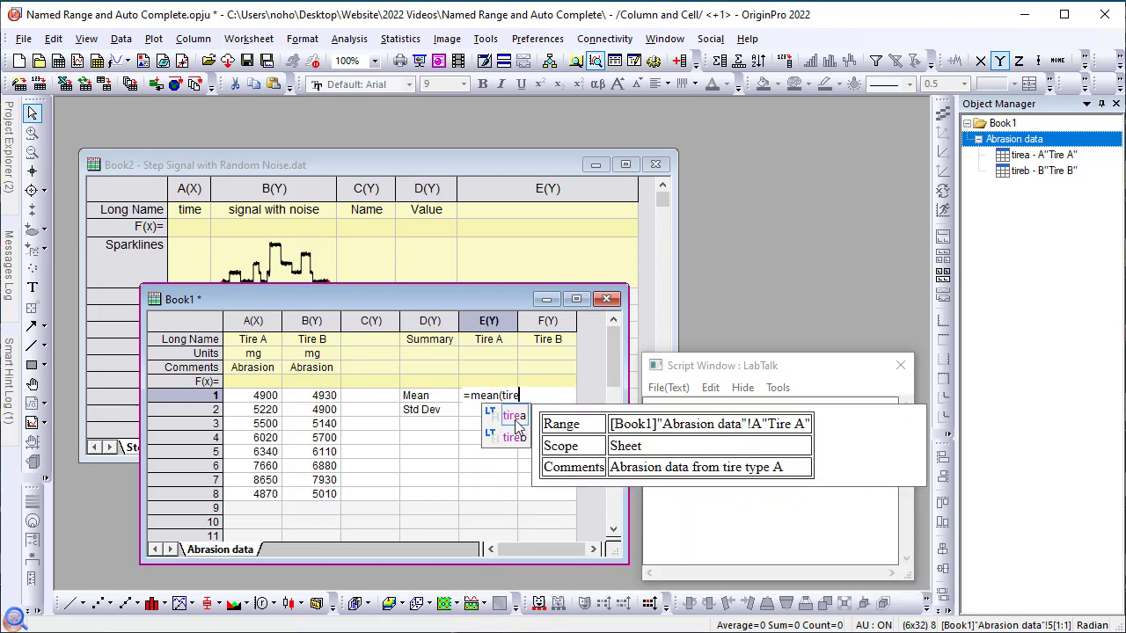
left_click(515, 419)
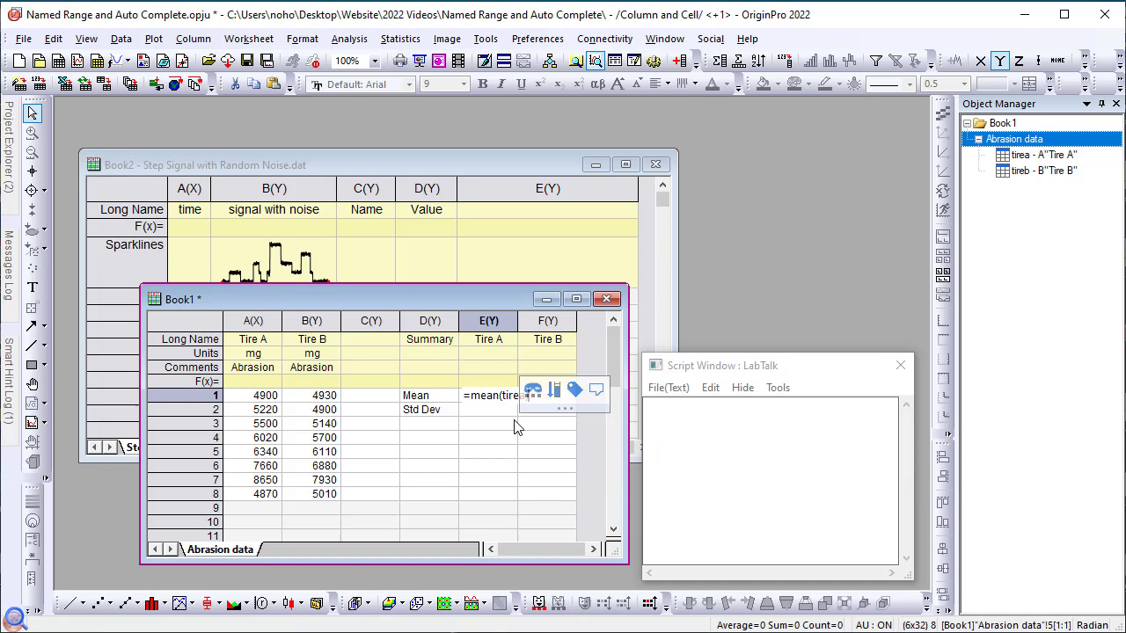
key("Return")
left_click(548, 396)
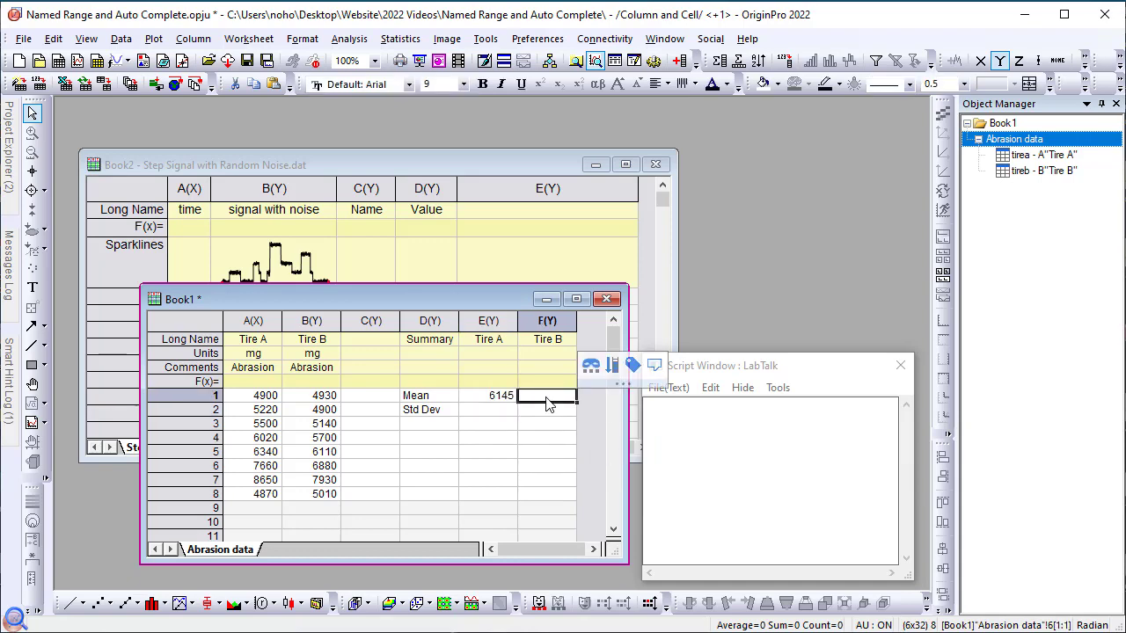
type("=mean(tir")
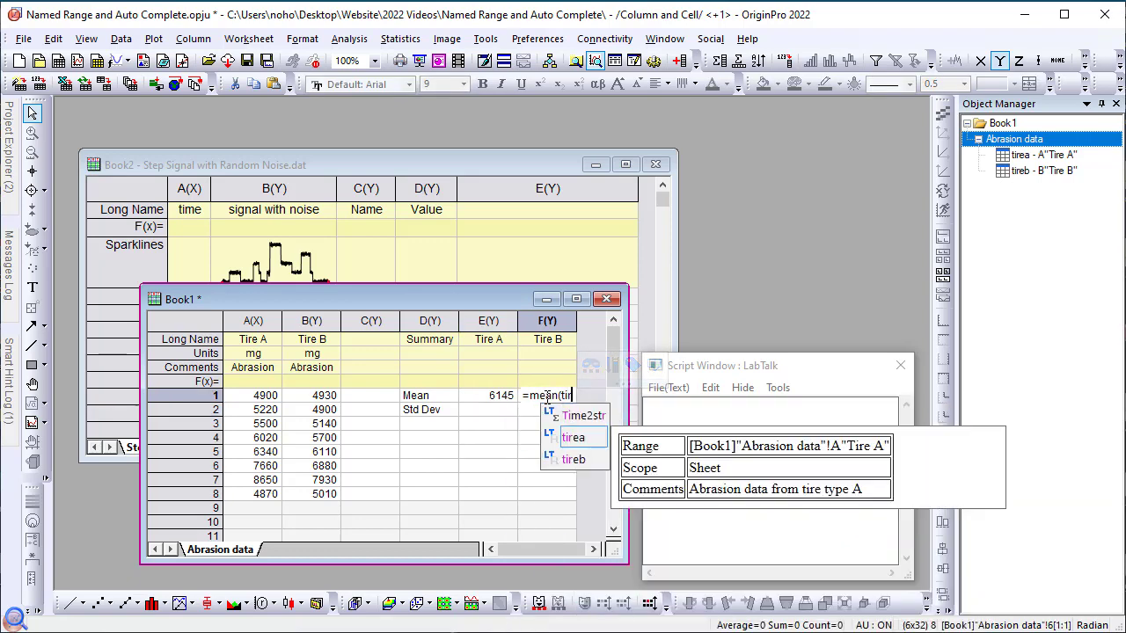
left_click(574, 458)
key("Return")
Enter =StdDev(tirea) in E2 to get the Tire A standard deviation 1366.497
left_click(498, 410)
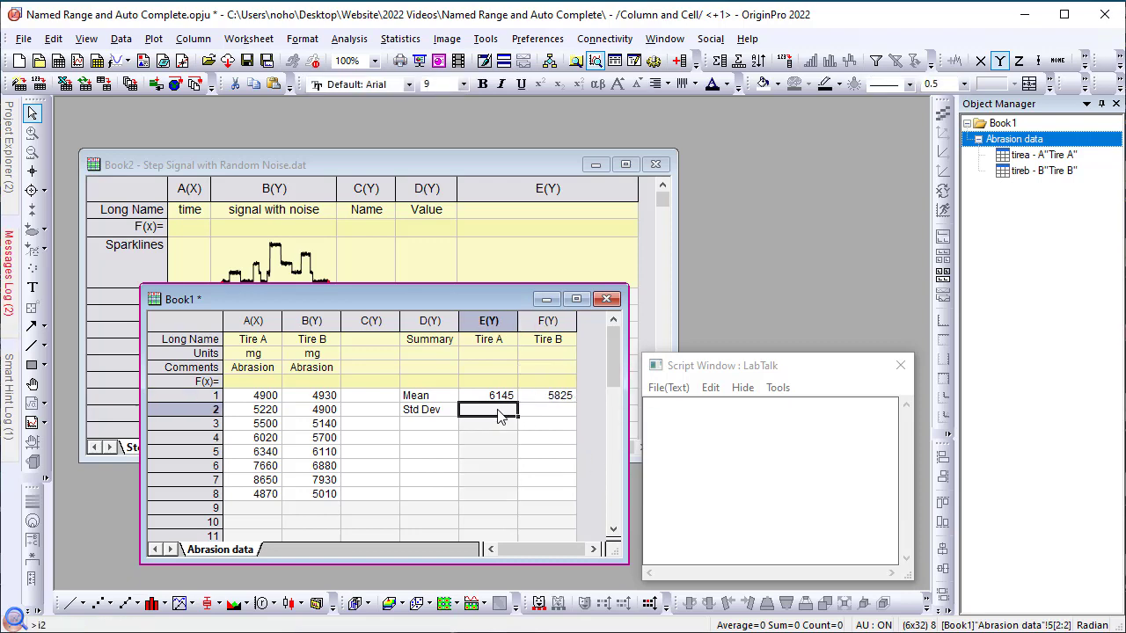
type("=std")
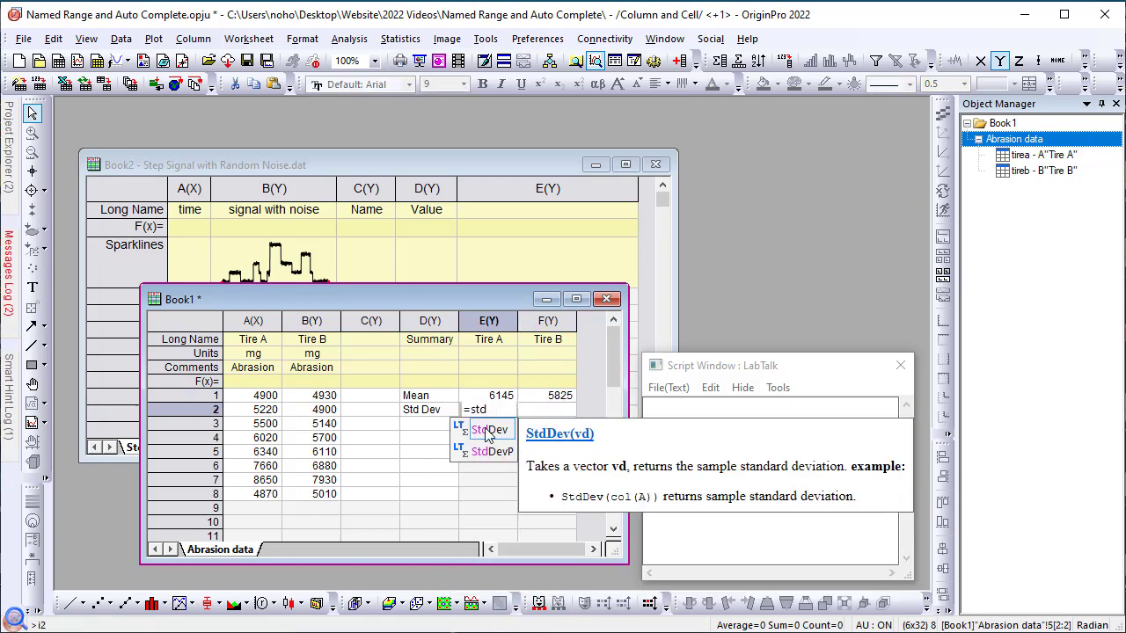
left_click(489, 431)
type("tire")
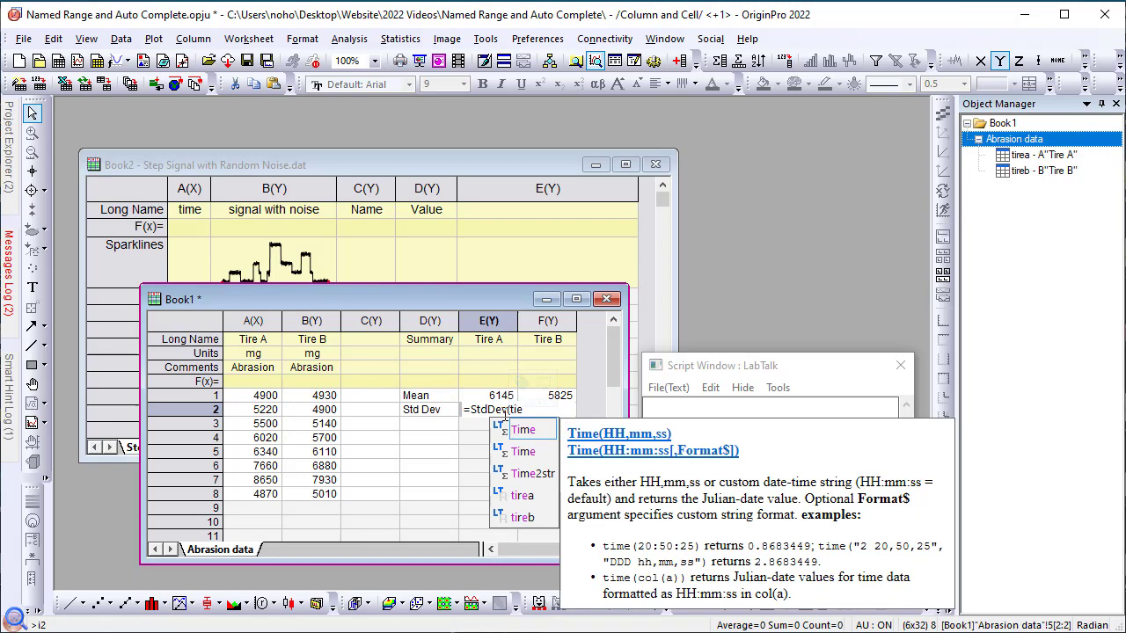
left_click(526, 437)
key("Return")
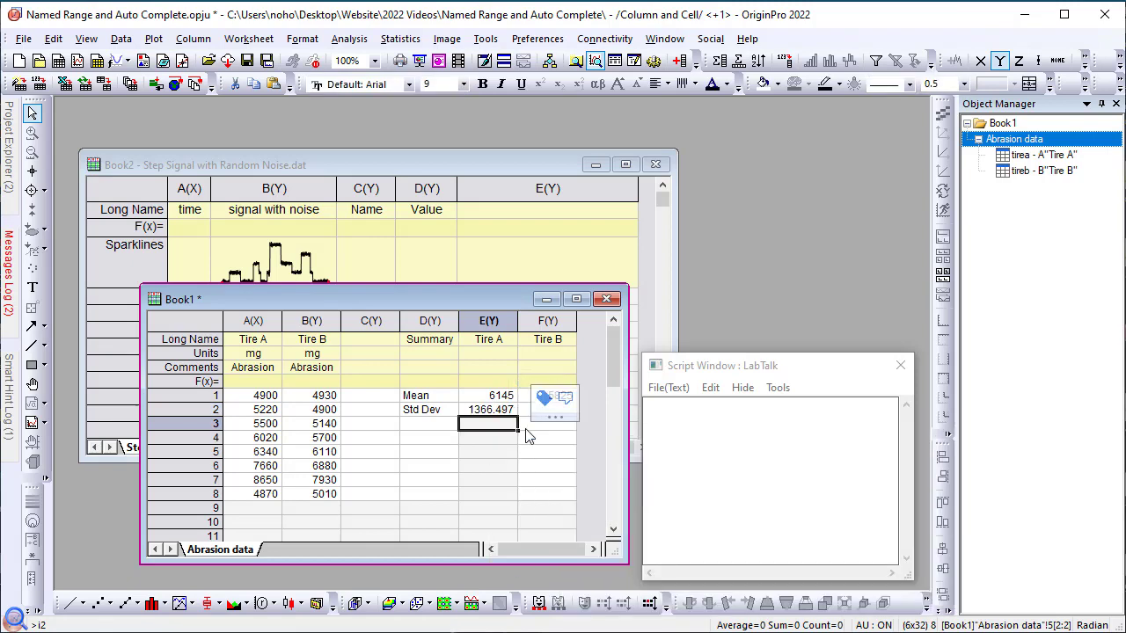
In the Book2 step signal worksheet, name cell D1 'LeftPts'
left_click(592, 436)
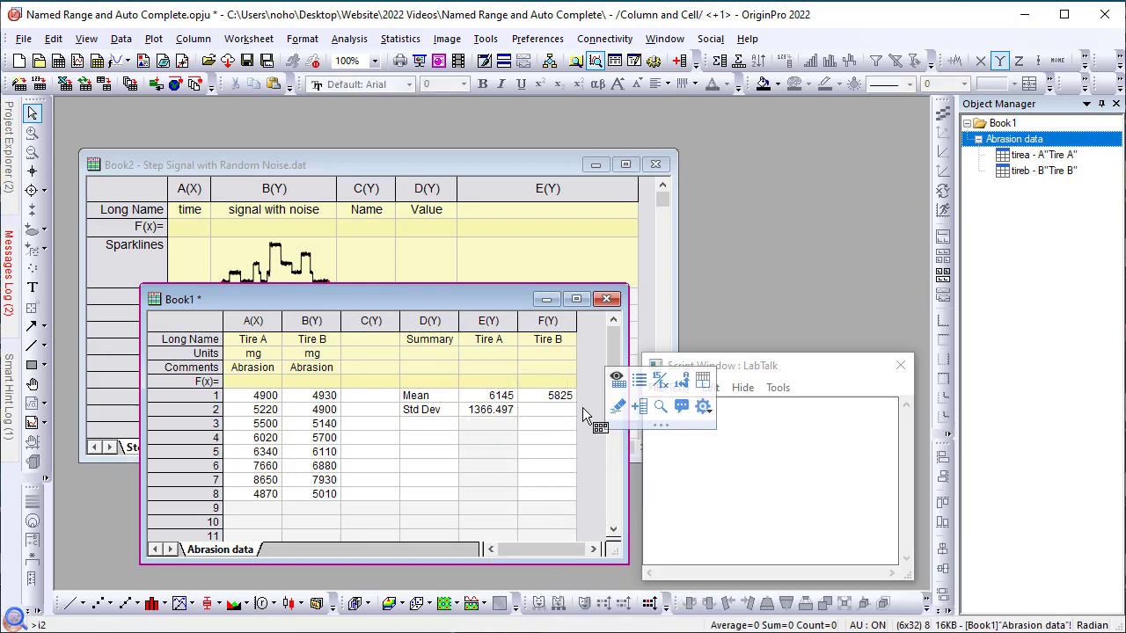
left_click(396, 163)
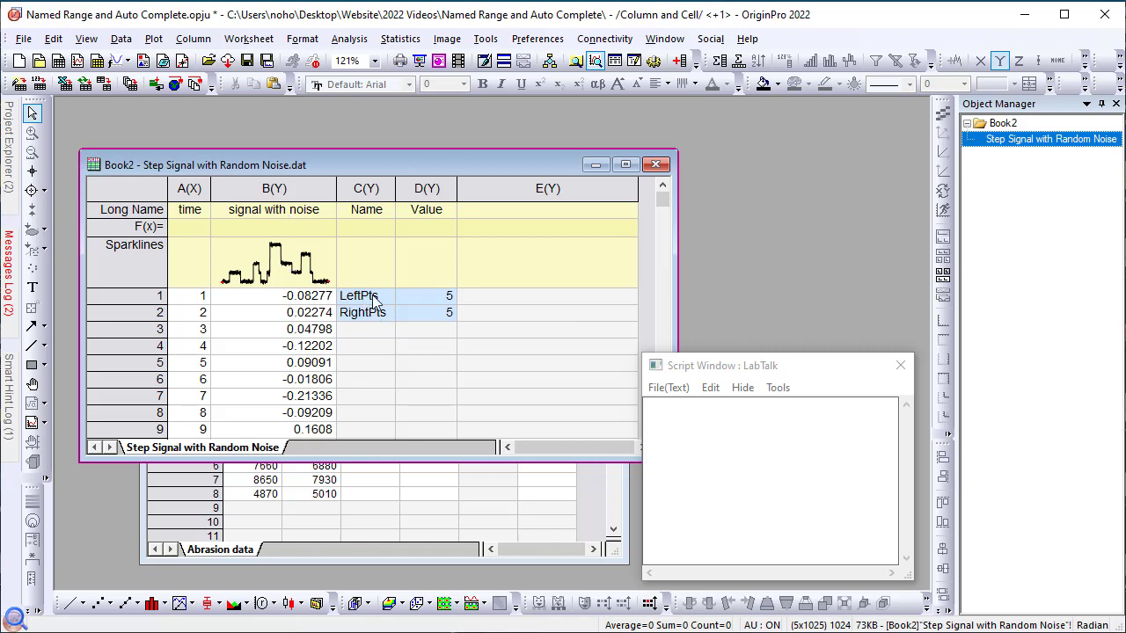
left_click(423, 296)
left_click(511, 261)
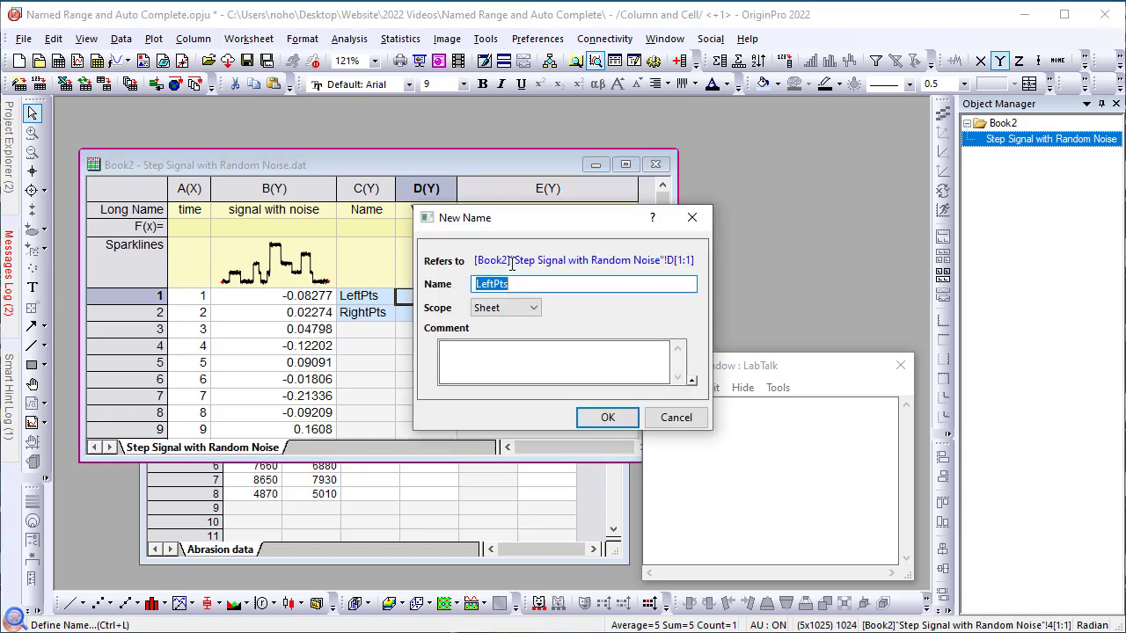
left_click_drag(486, 223, 552, 221)
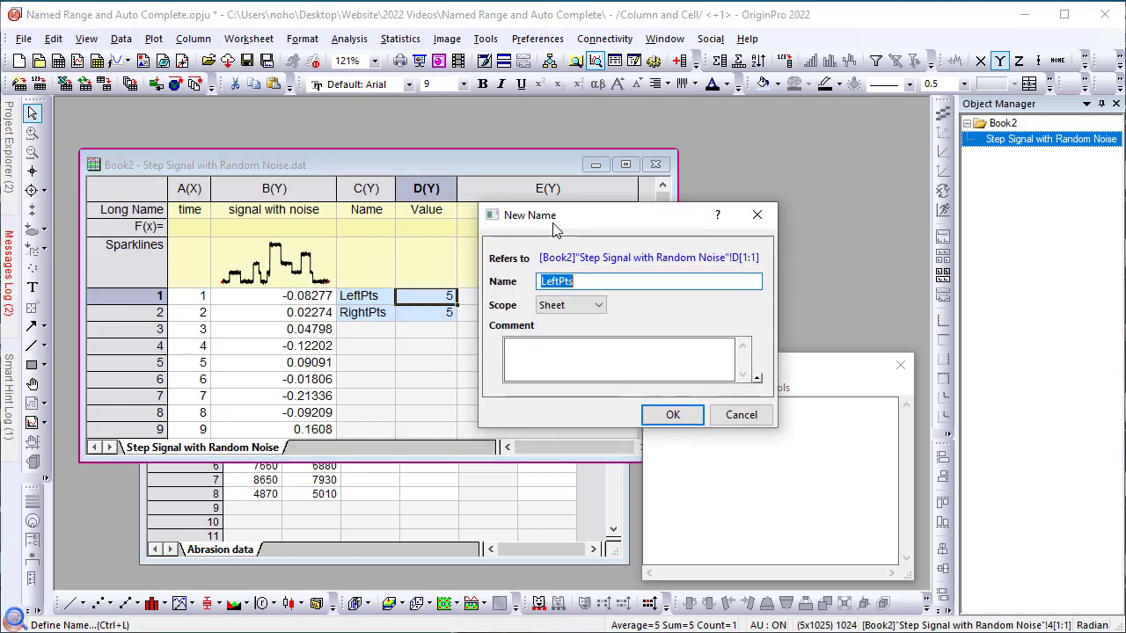
left_click(580, 281)
left_click(673, 415)
Name cell D2 'RightPts'
left_click(429, 314)
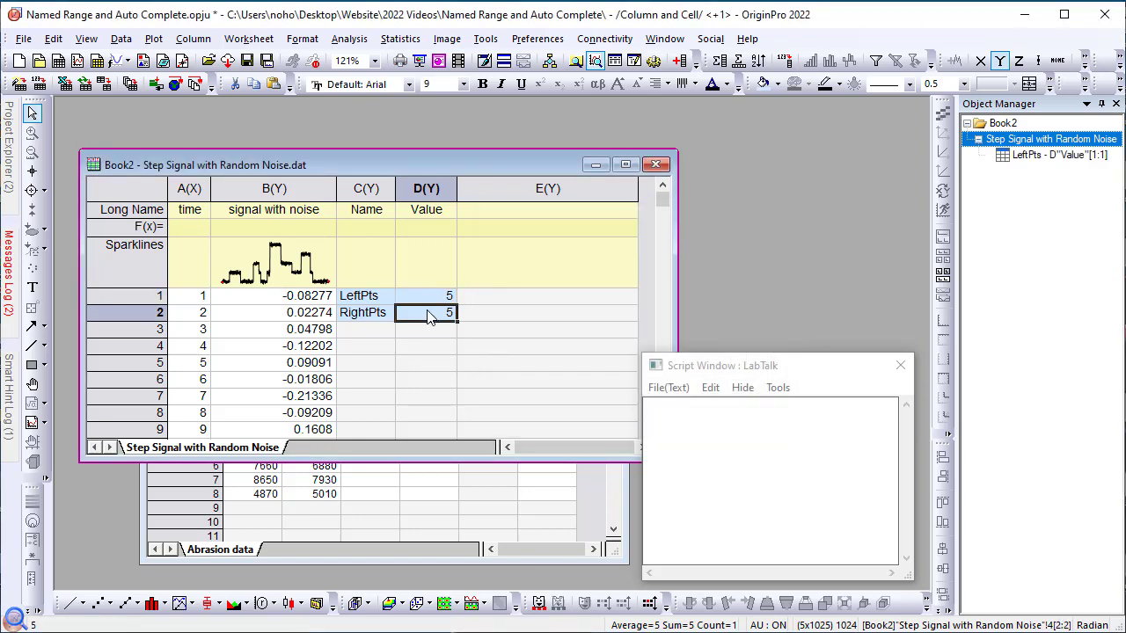
left_click(513, 284)
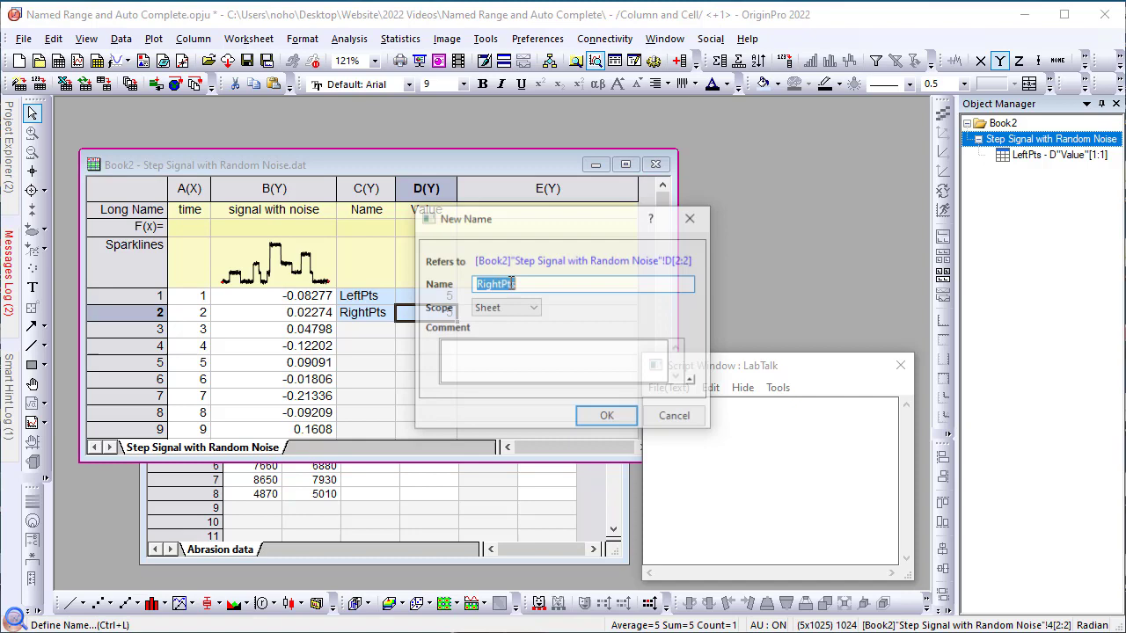
left_click(609, 418)
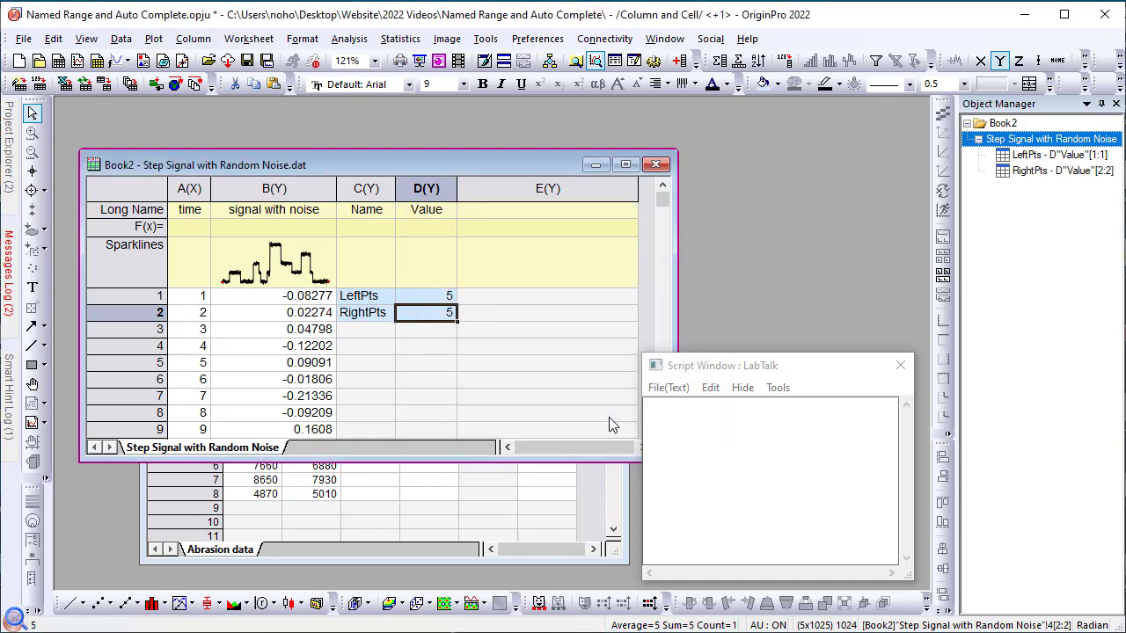
left_click(478, 227)
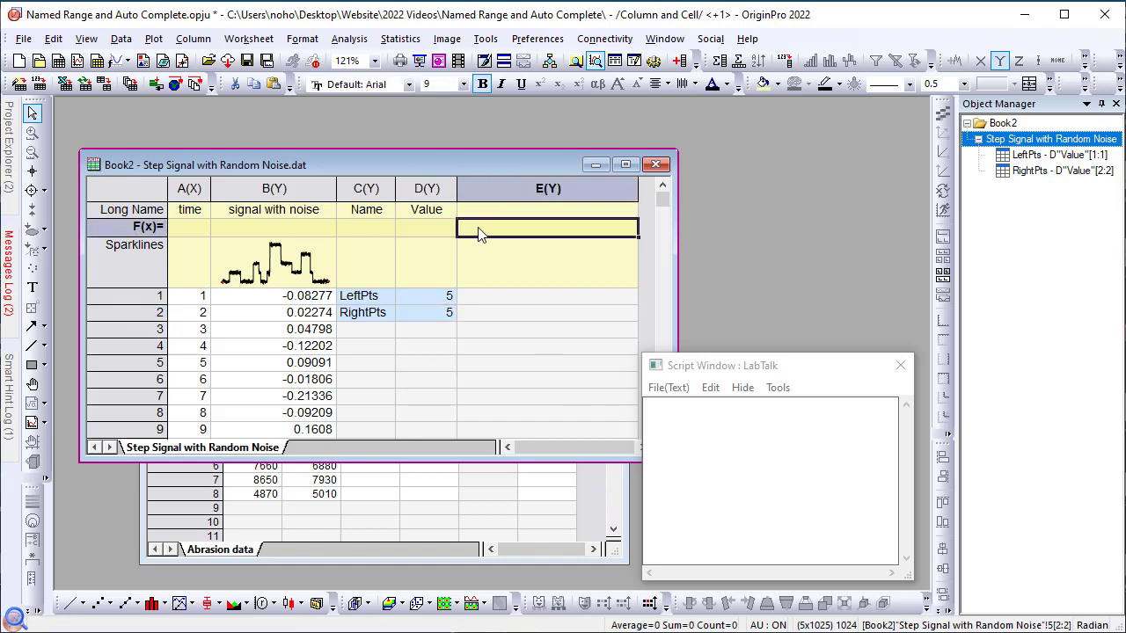
Set column E's formula to Movavg(B,LeftPts, RightPts) to compute the moving average
double_click(478, 228)
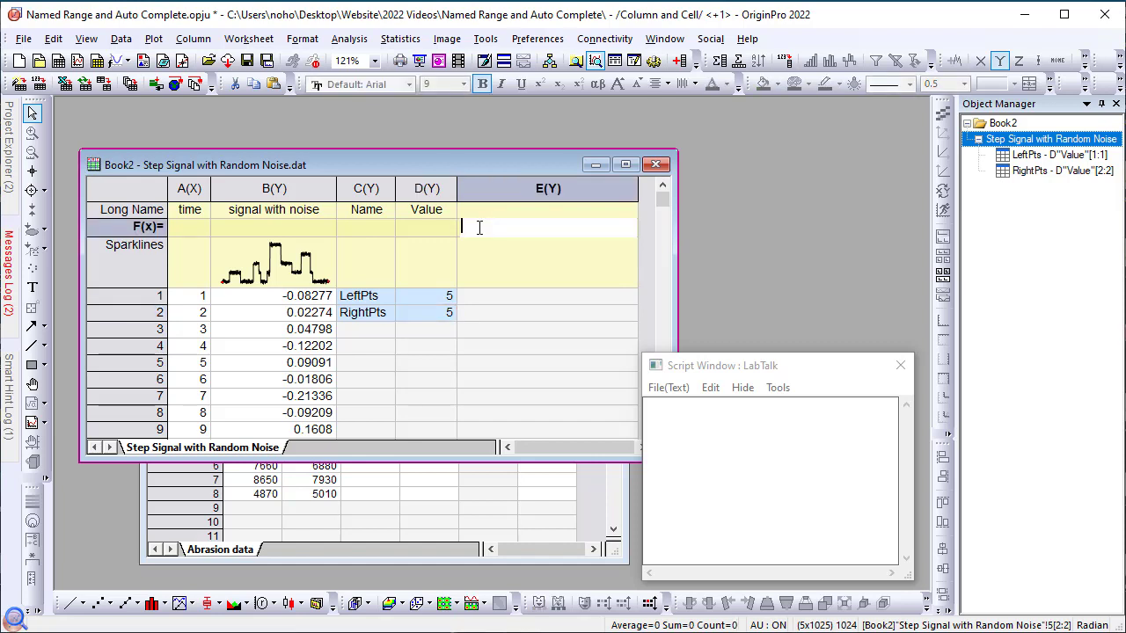
type("mov")
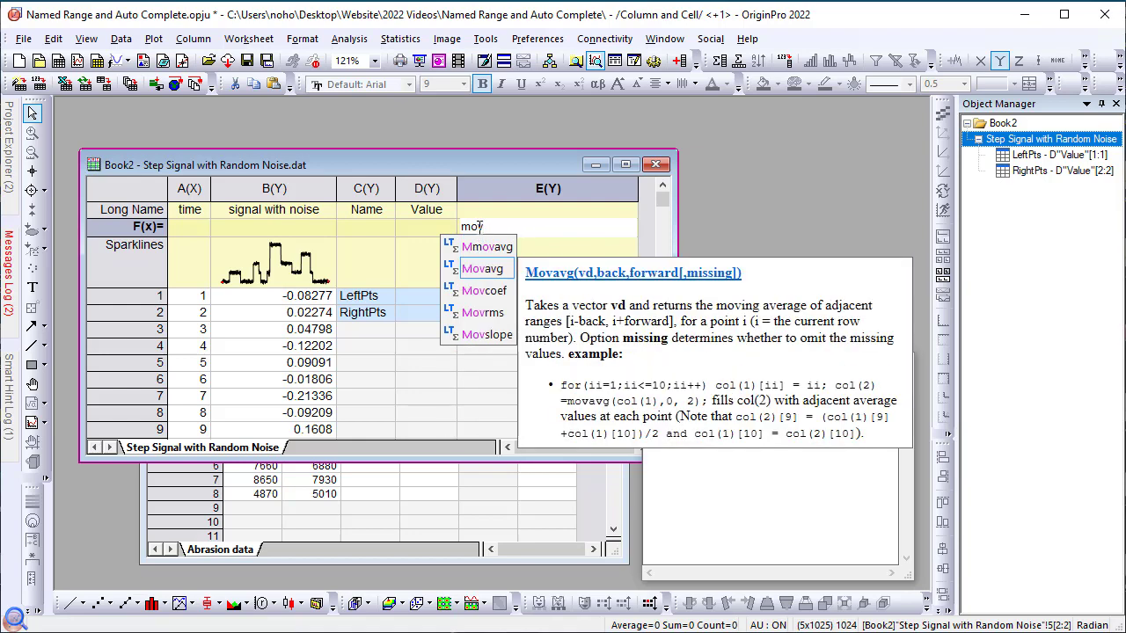
left_click(475, 250)
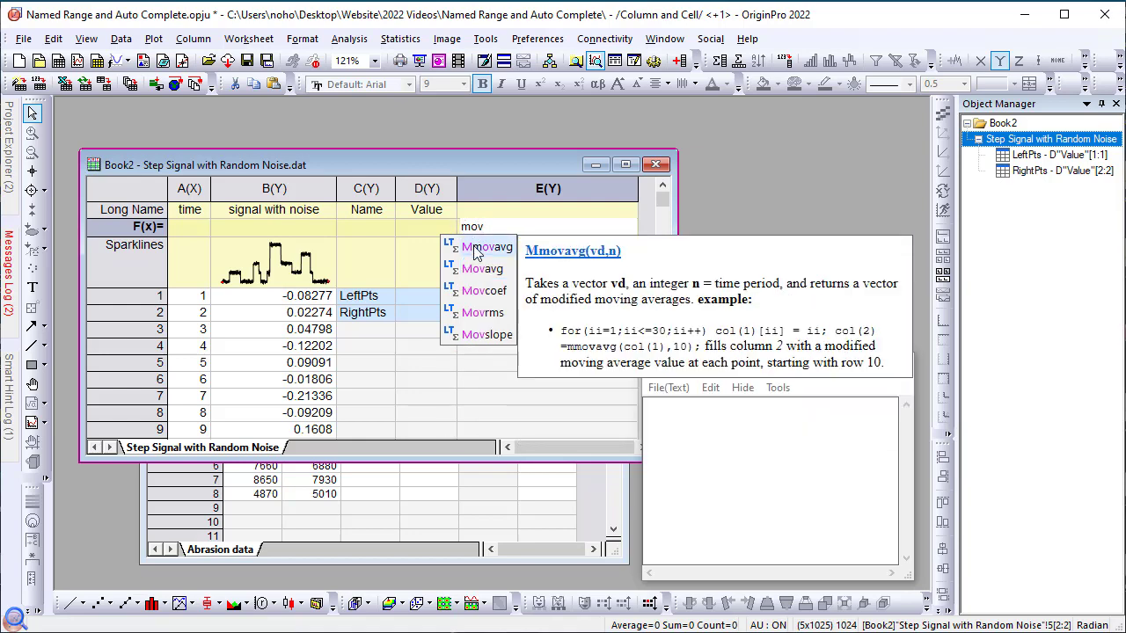
left_click(482, 271)
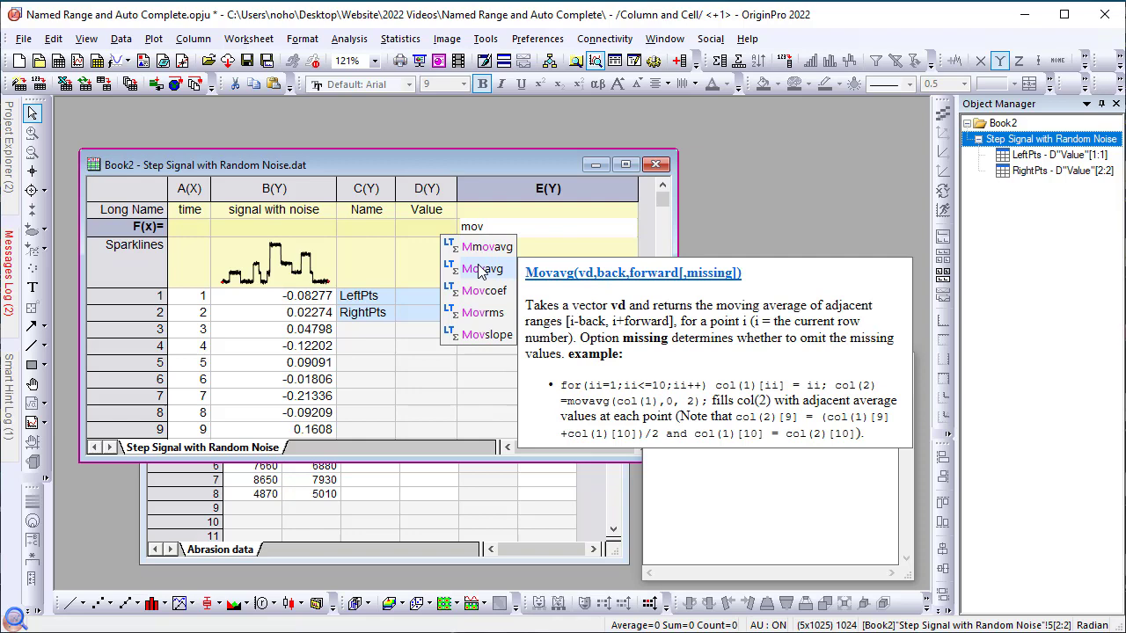
double_click(481, 271)
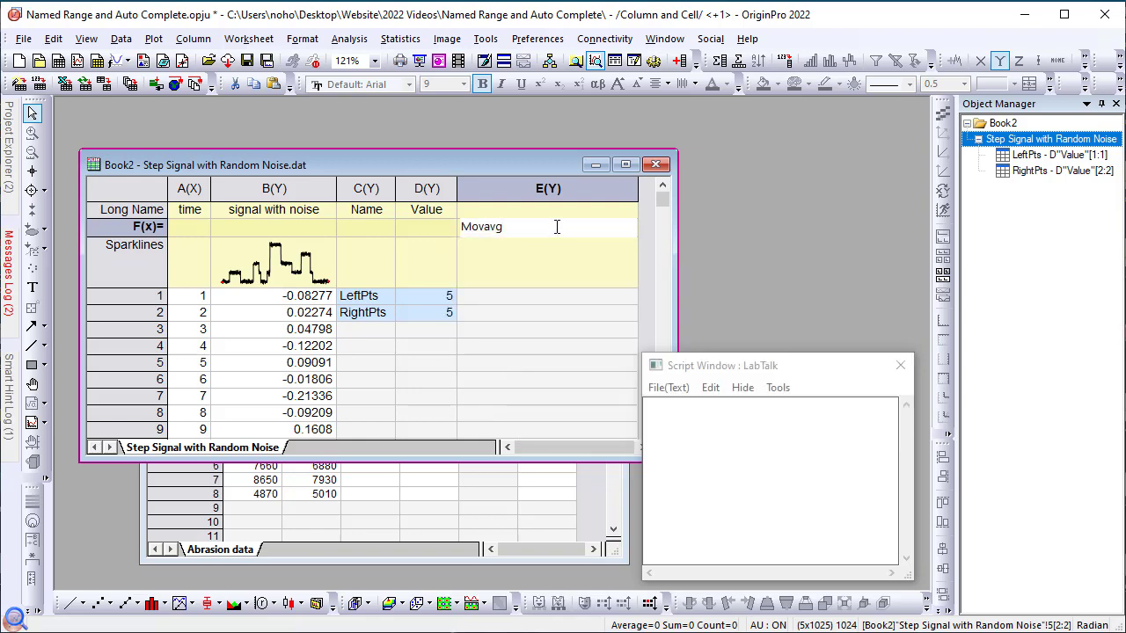
type("(B,lef")
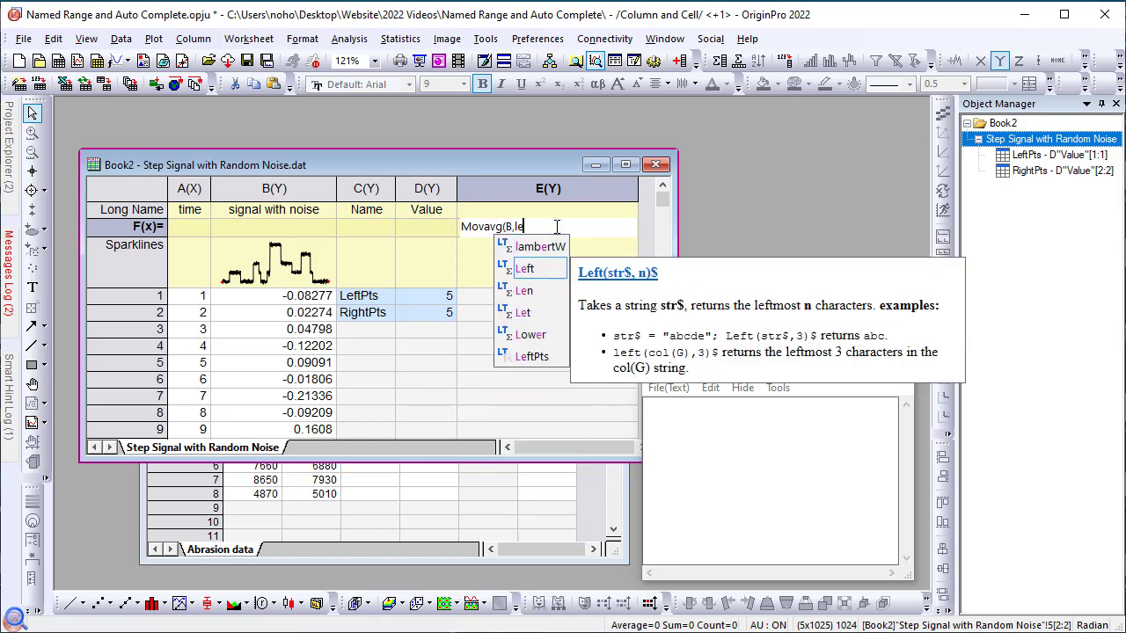
double_click(533, 268)
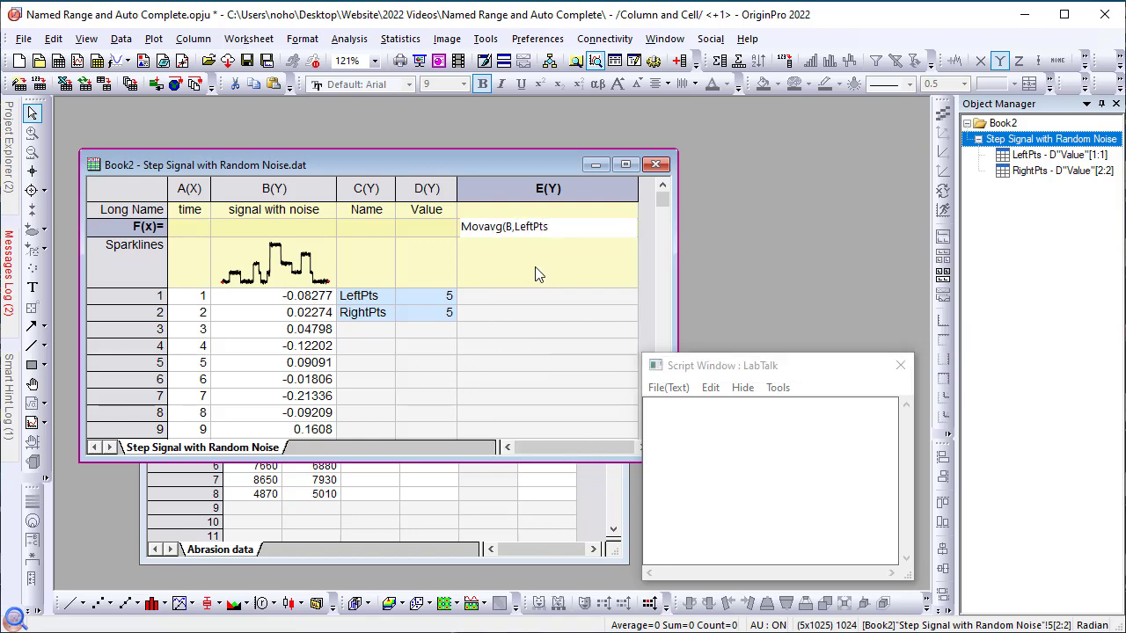
type(", ")
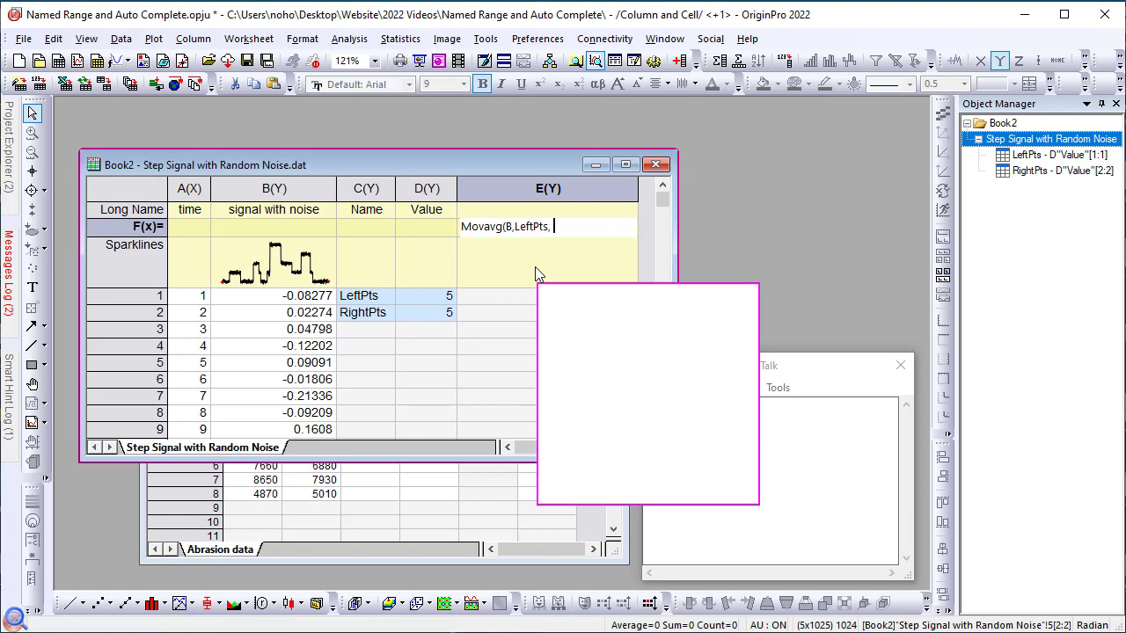
type("right")
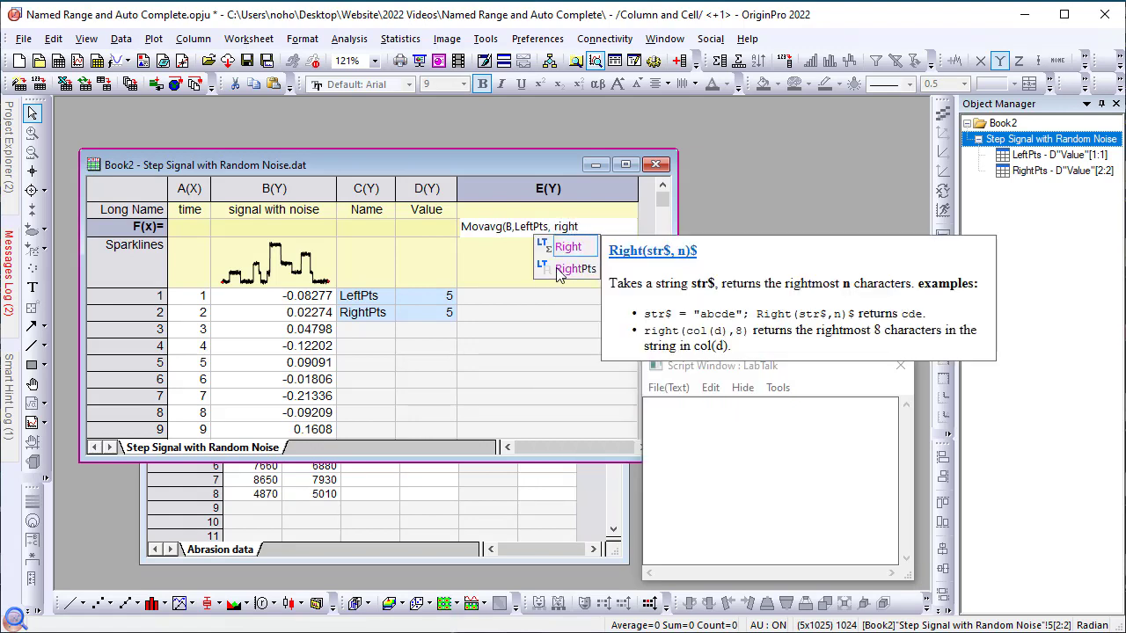
double_click(564, 269)
type(")")
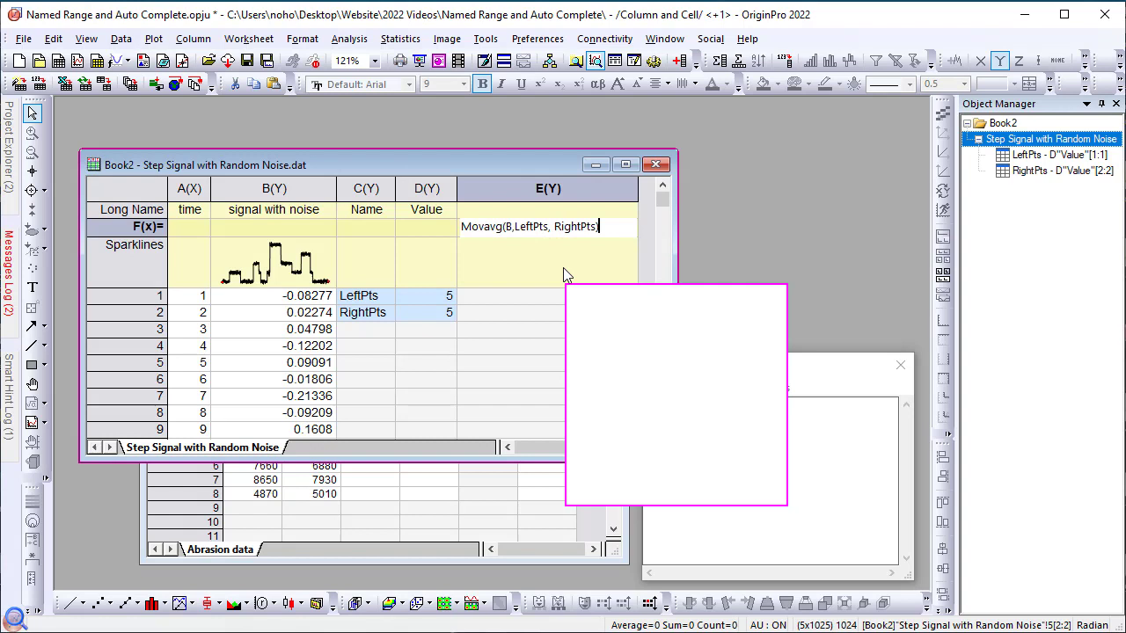
key("Return")
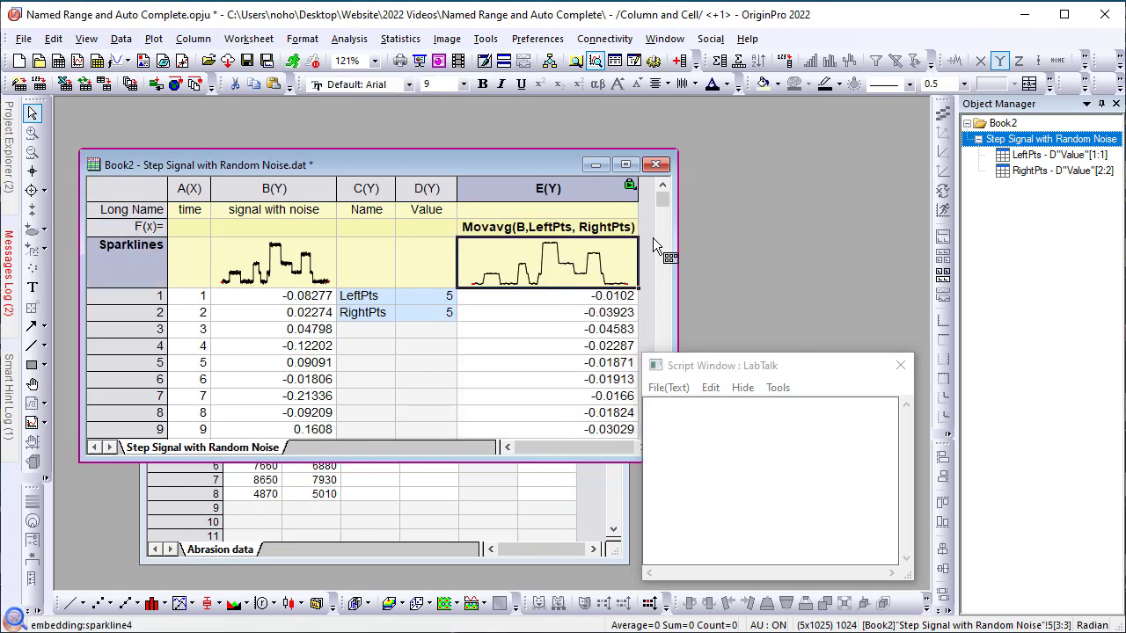
left_click(648, 235)
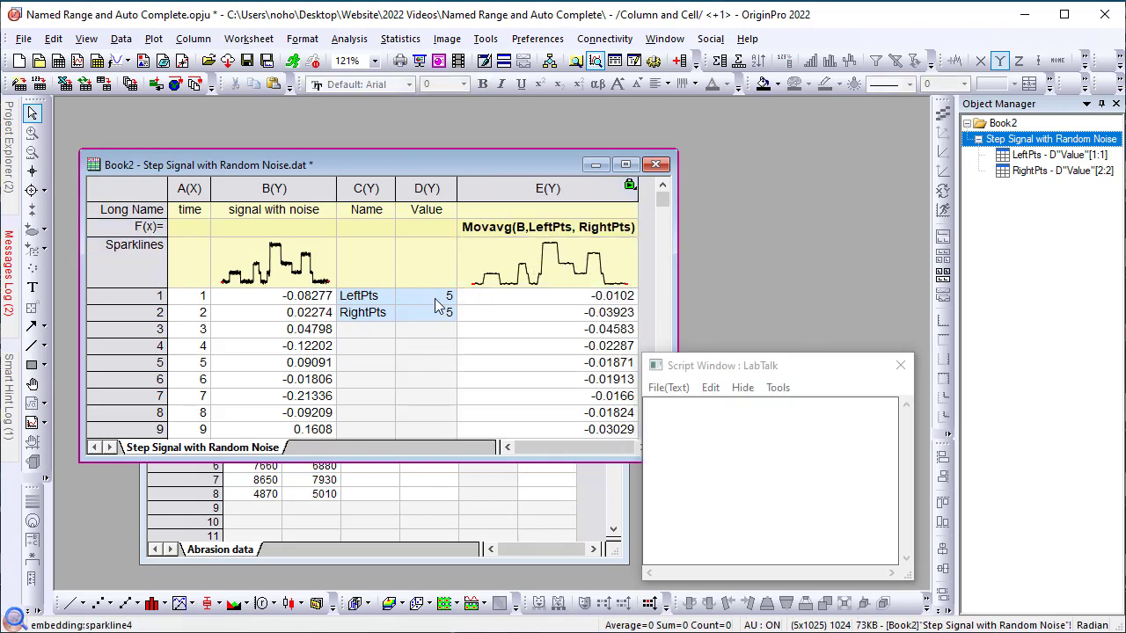
Change cells D1 (LeftPts) and D2 (RightPts) to 25 each
left_click(435, 299)
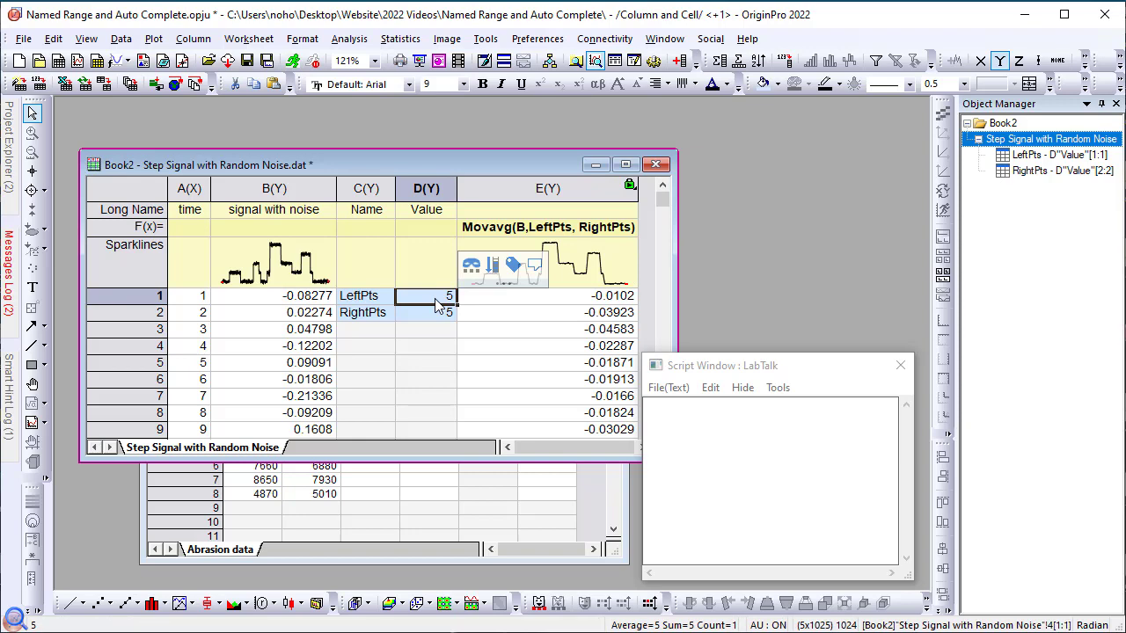
type("25")
key("Return")
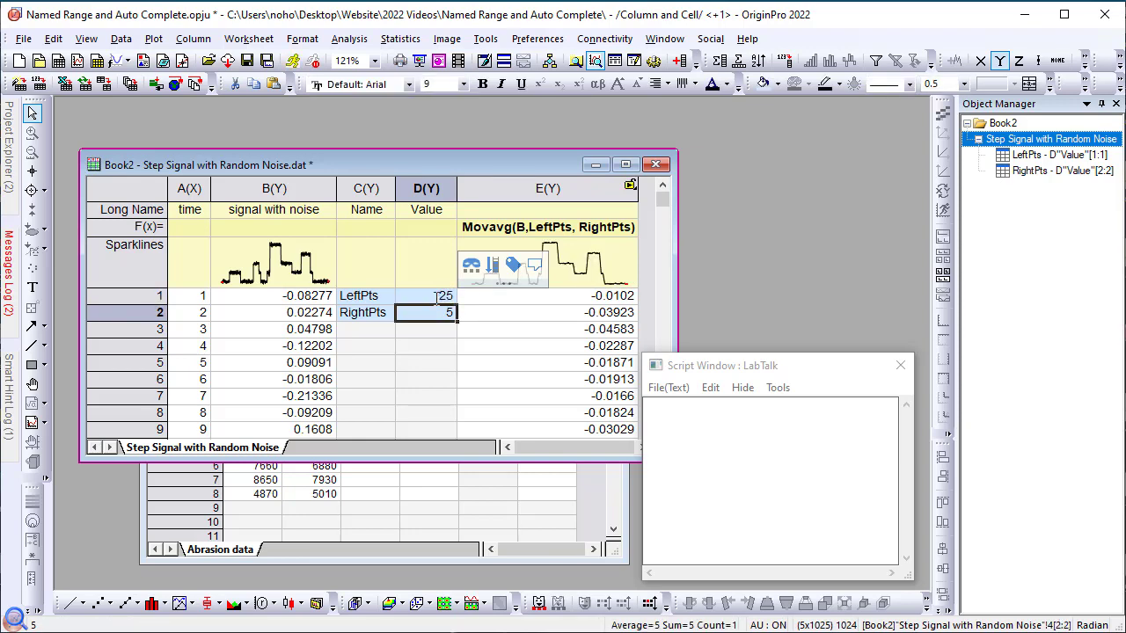
type("25")
left_click(437, 298)
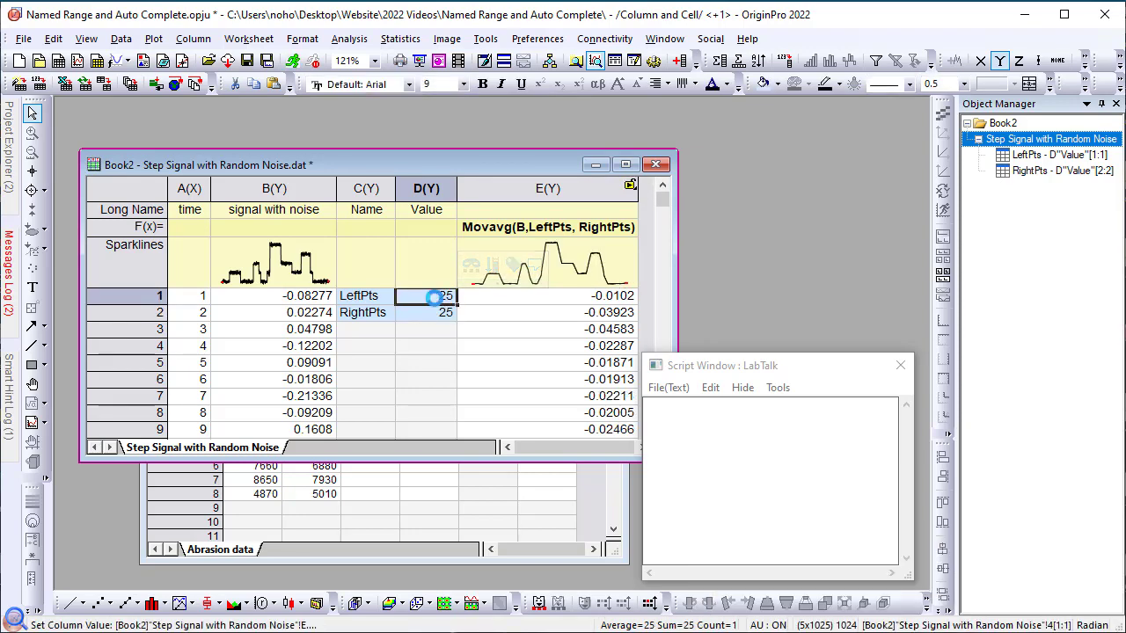
left_click(641, 241)
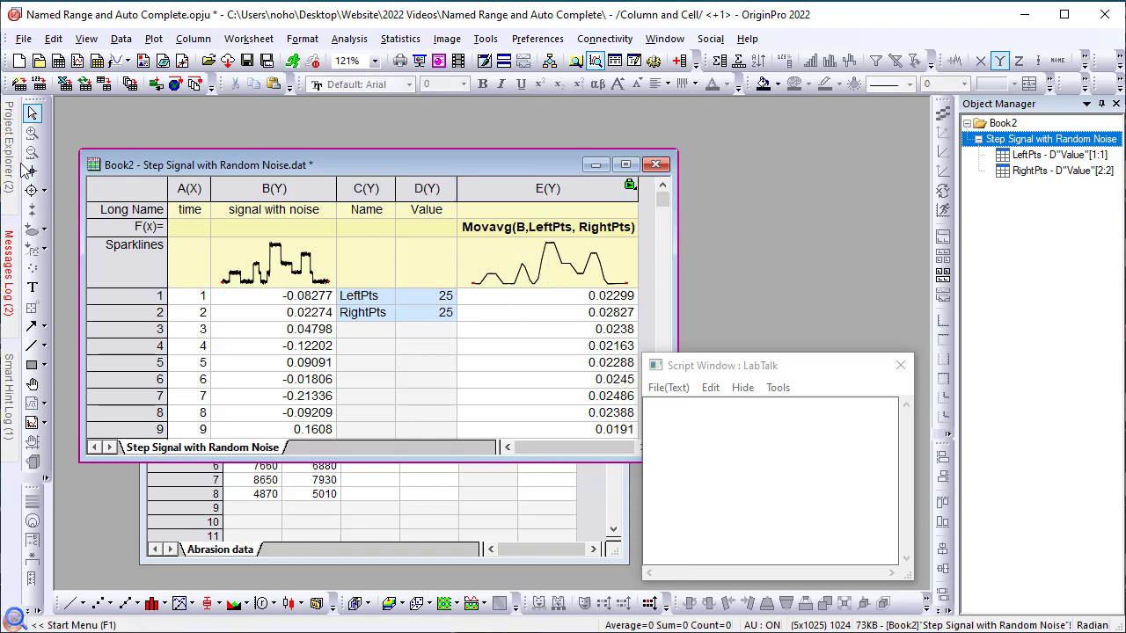
In the Interpolation folder, name Delta Temperature 'delta' with Project scope, defined as a function
mouse_move(21, 167)
left_click(89, 154)
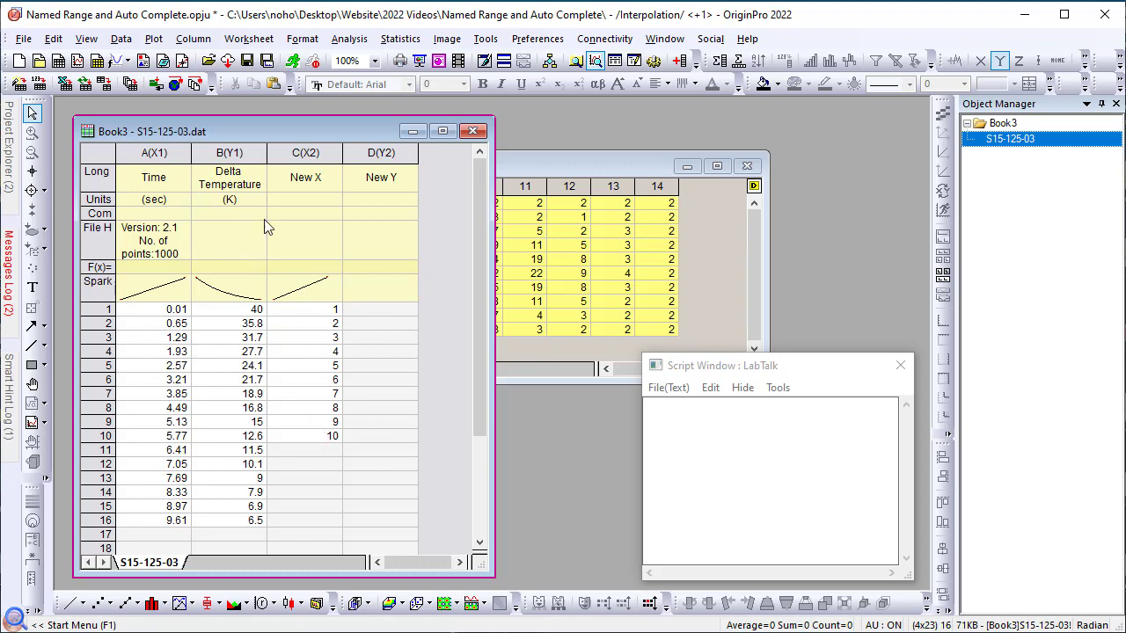
left_click(228, 153)
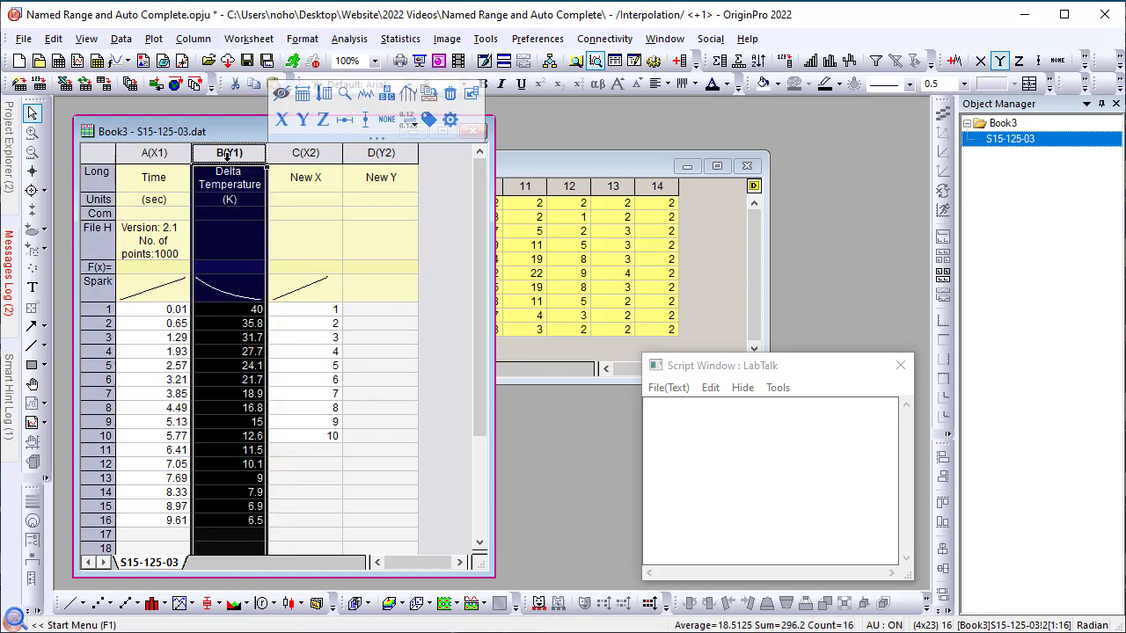
left_click(430, 120)
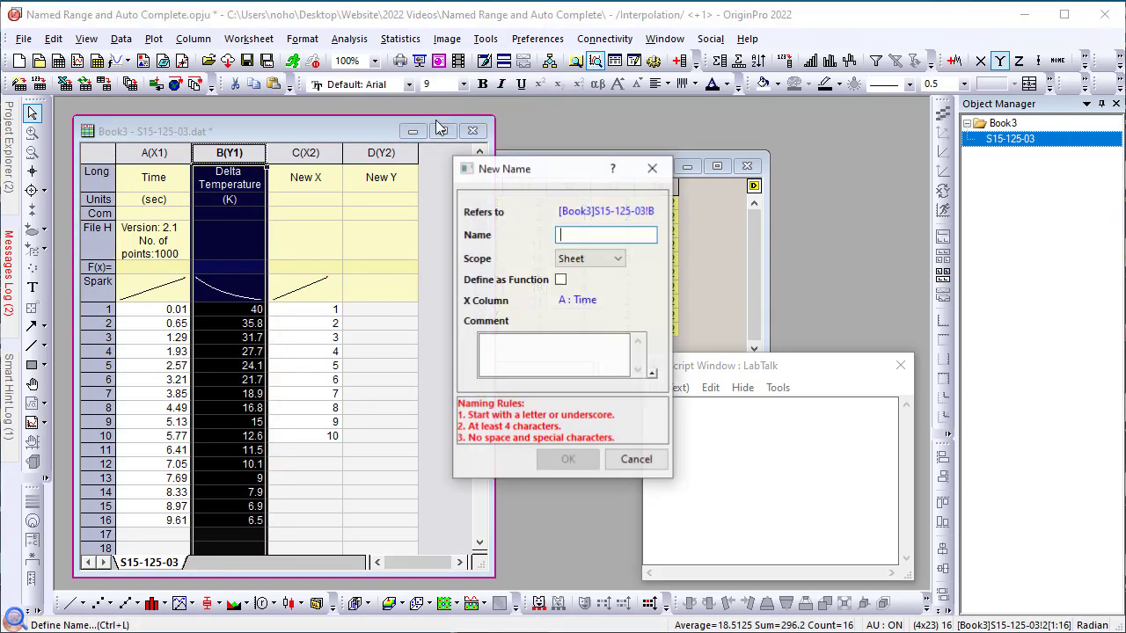
type("de")
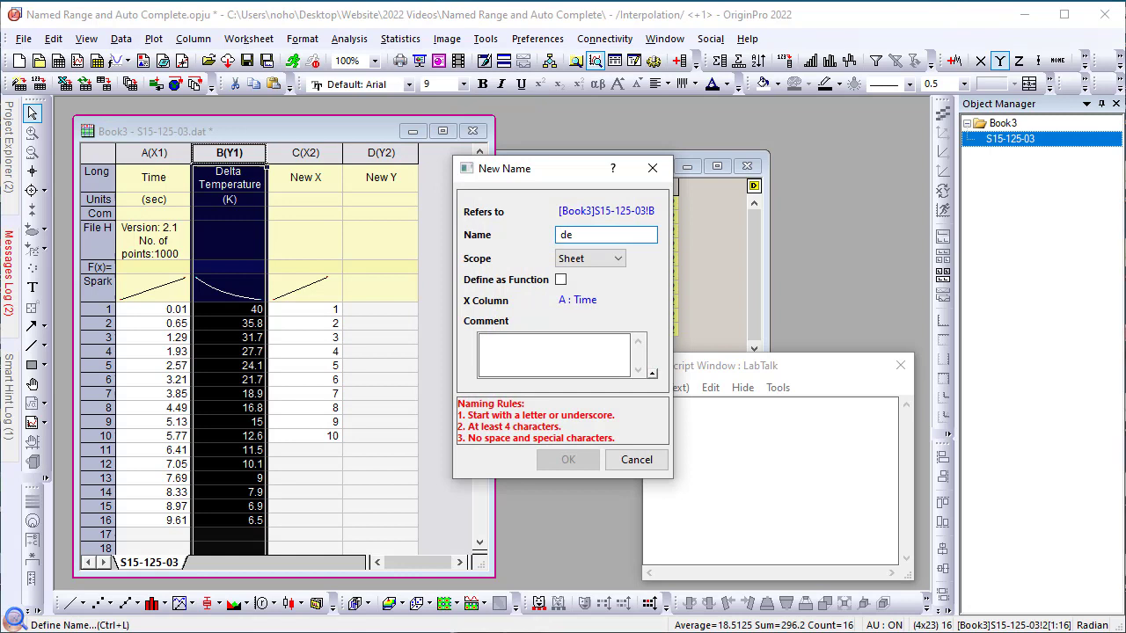
type("lta")
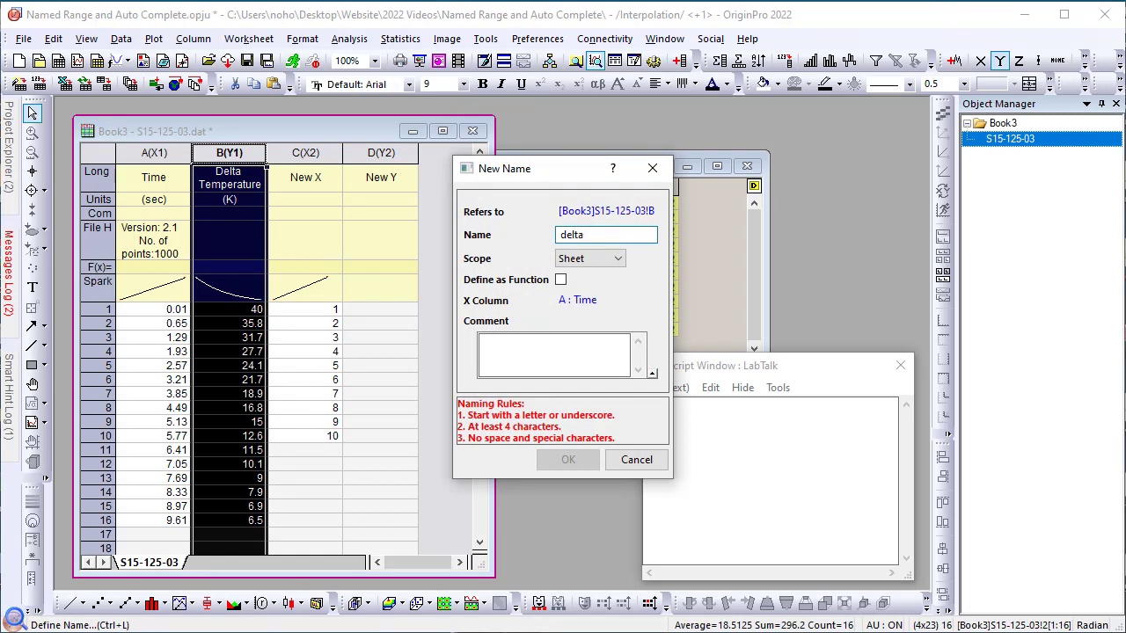
left_click(591, 259)
left_click(583, 298)
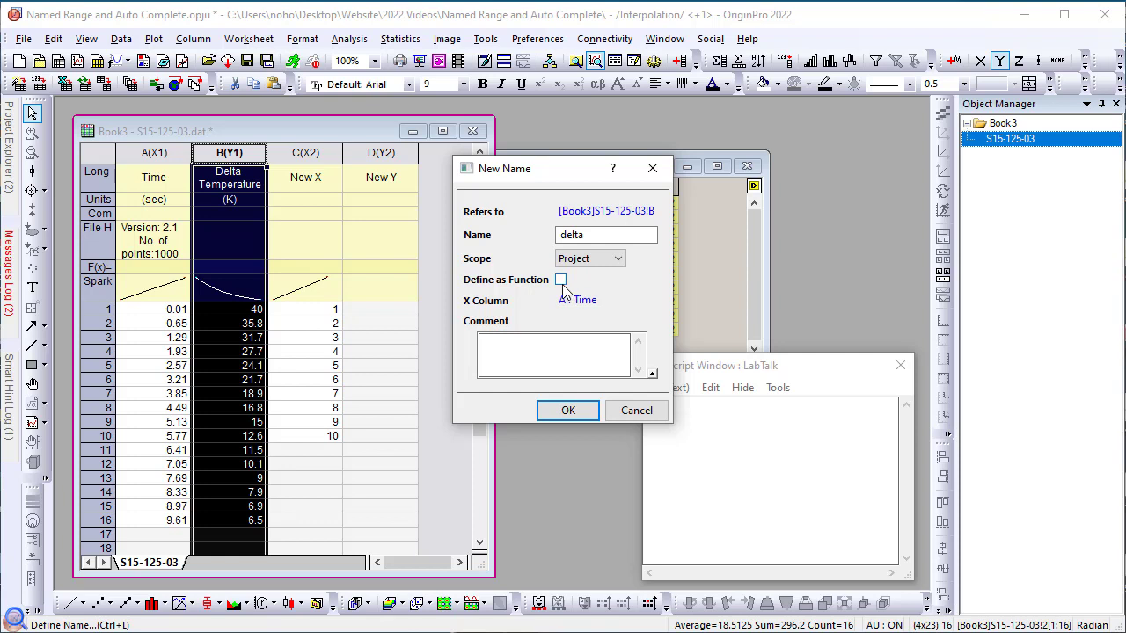
left_click(561, 281)
left_click(570, 411)
Run delta(5)=; in the LabTalk script window, returning 15.365625
left_click(680, 444)
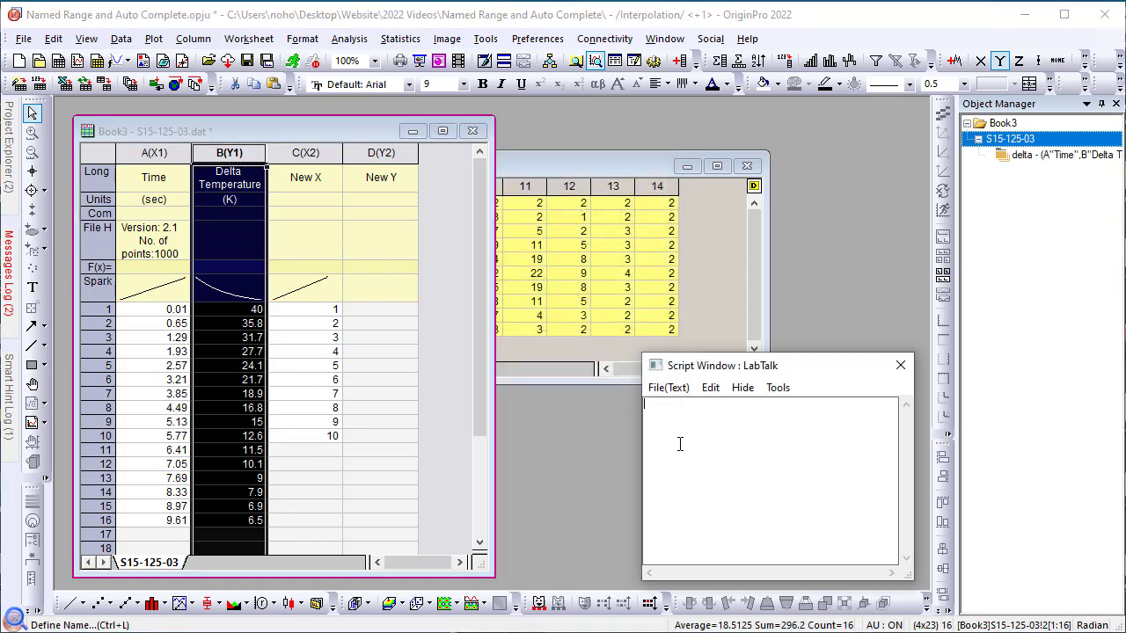
type("delta(5)=;")
key("Return")
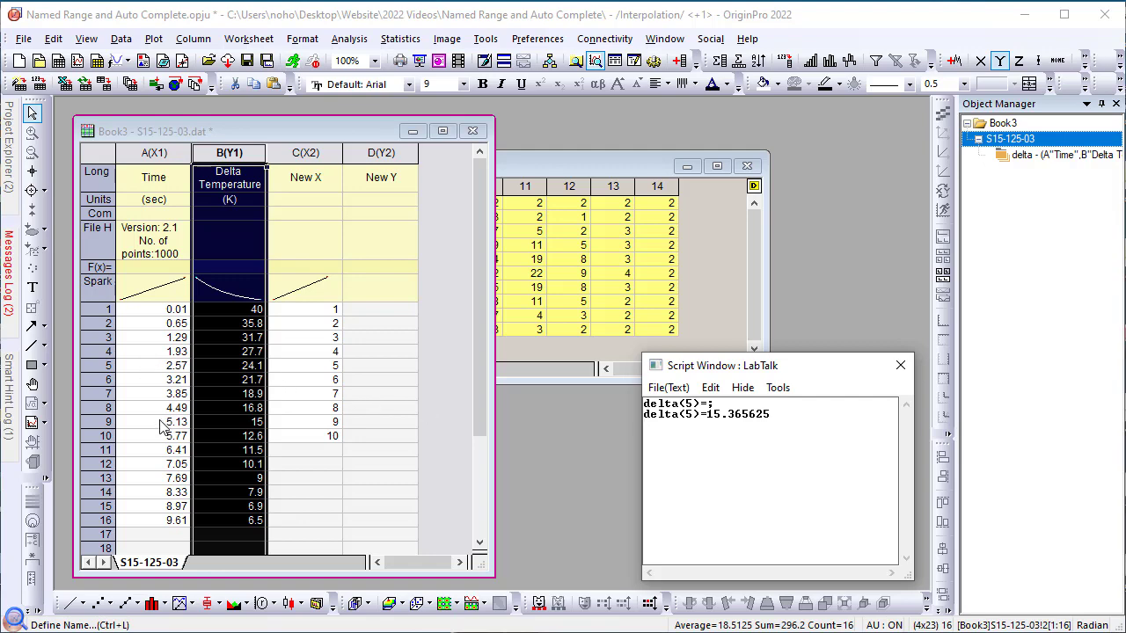
left_click(450, 300)
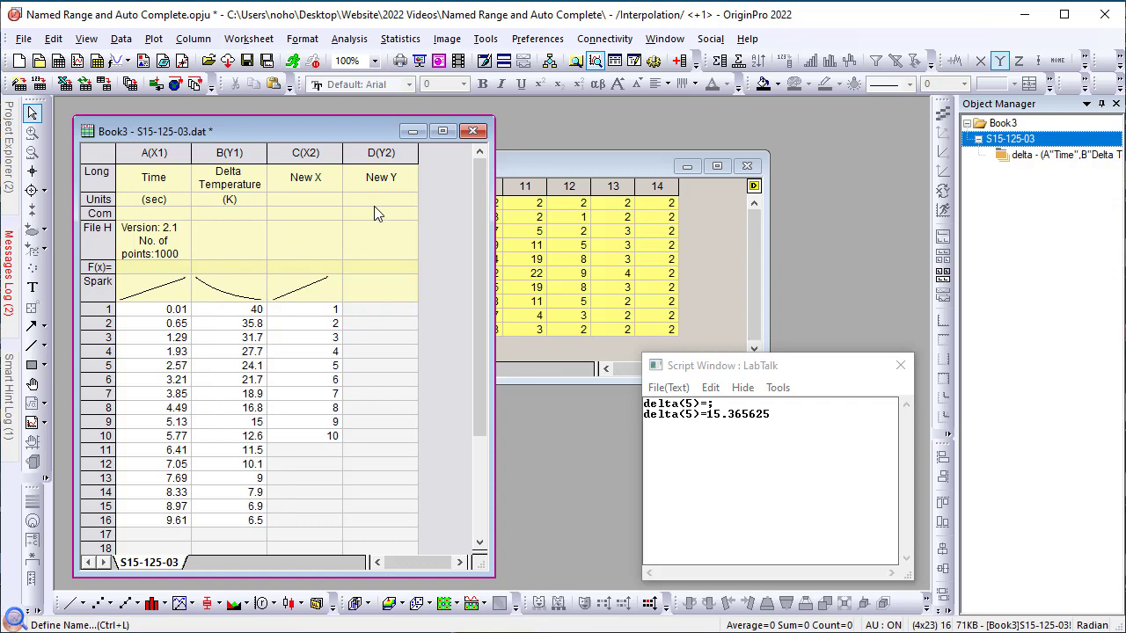
Set the New Y column's formula to delta(C), then bring the MBook1 matrix forward
left_click(368, 265)
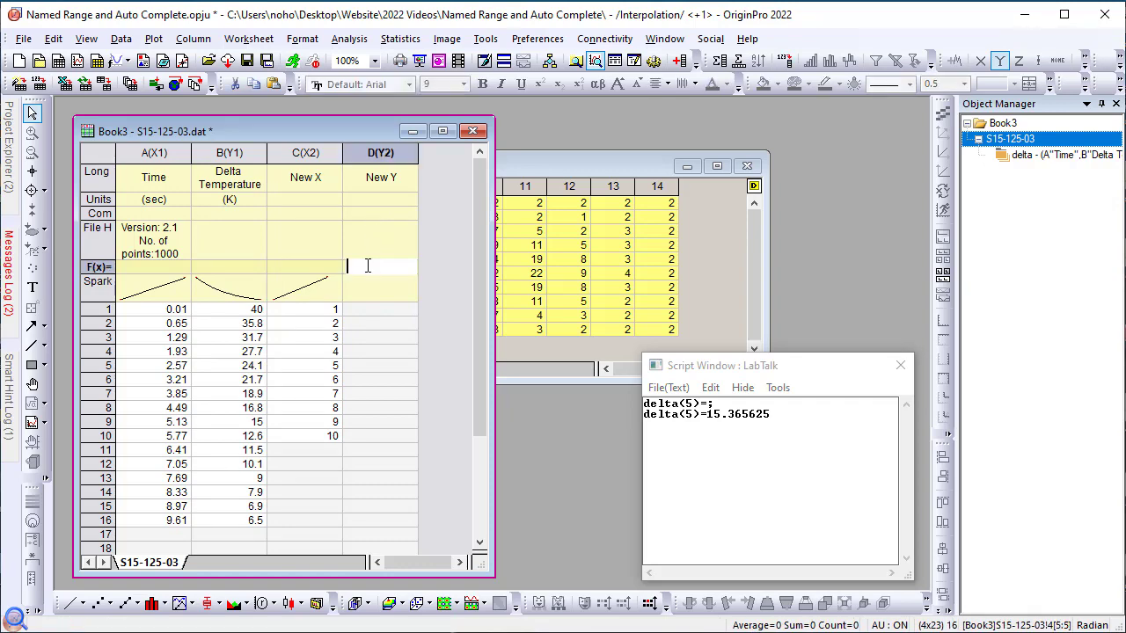
type("delta(C)")
left_click(398, 286)
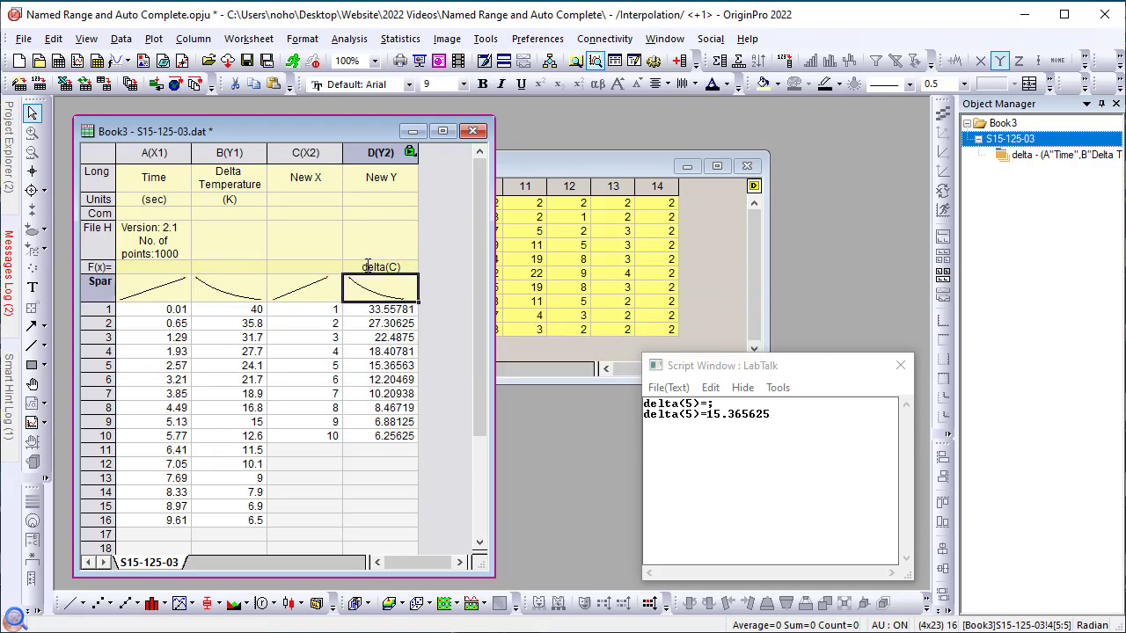
left_click(448, 279)
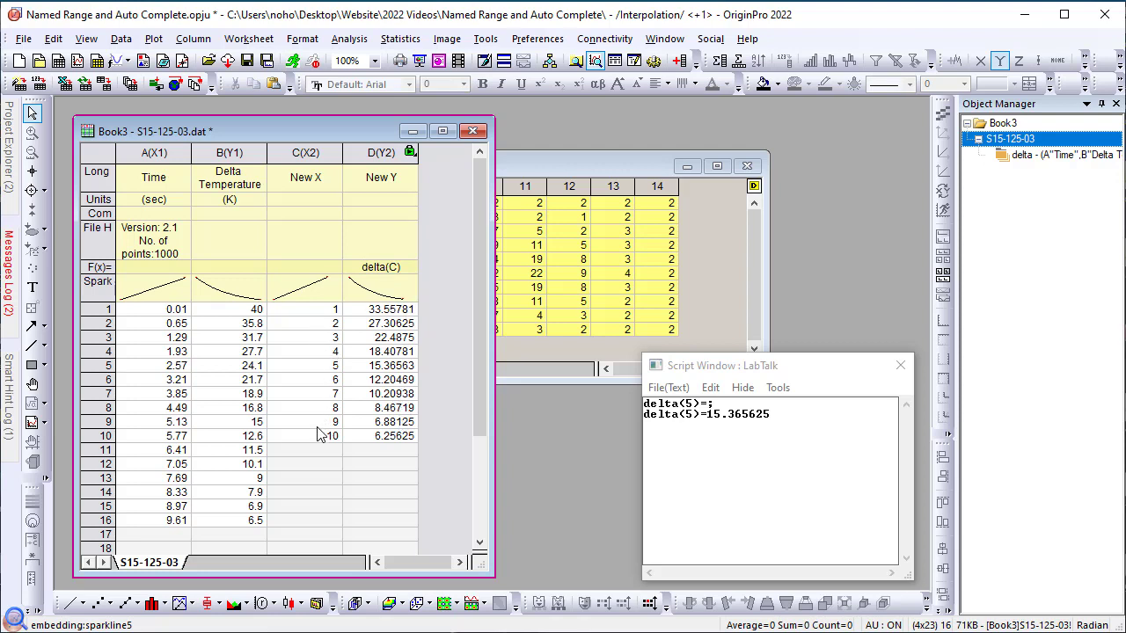
left_click_drag(541, 168, 469, 157)
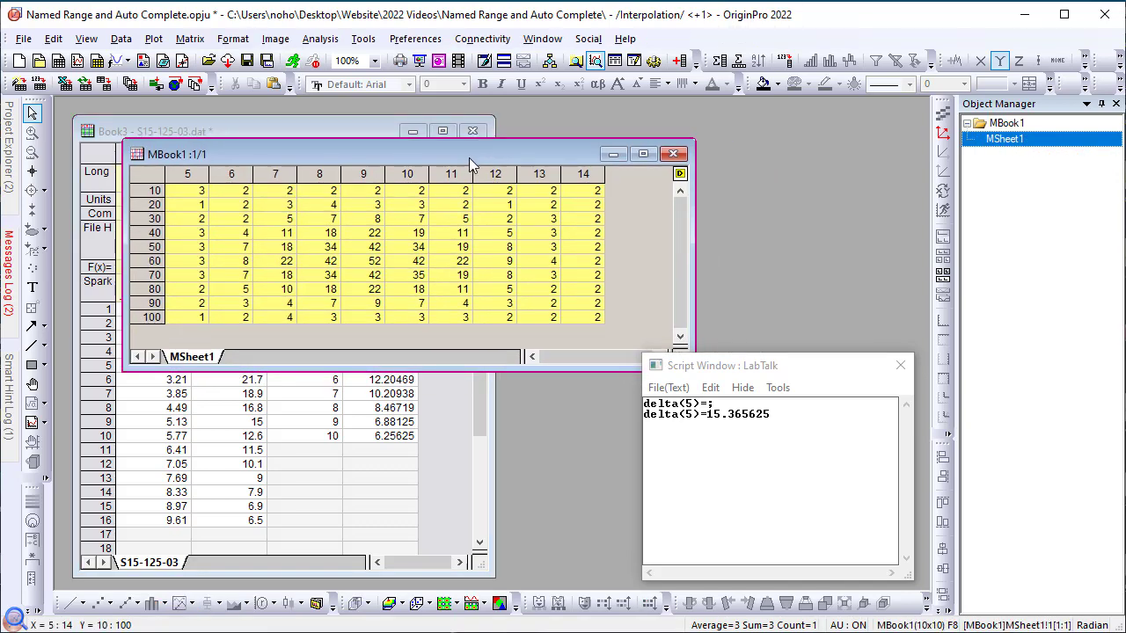
Define the MBook1 matrix as a named range called mymat with Project scope
key("ctrl+shift+n")
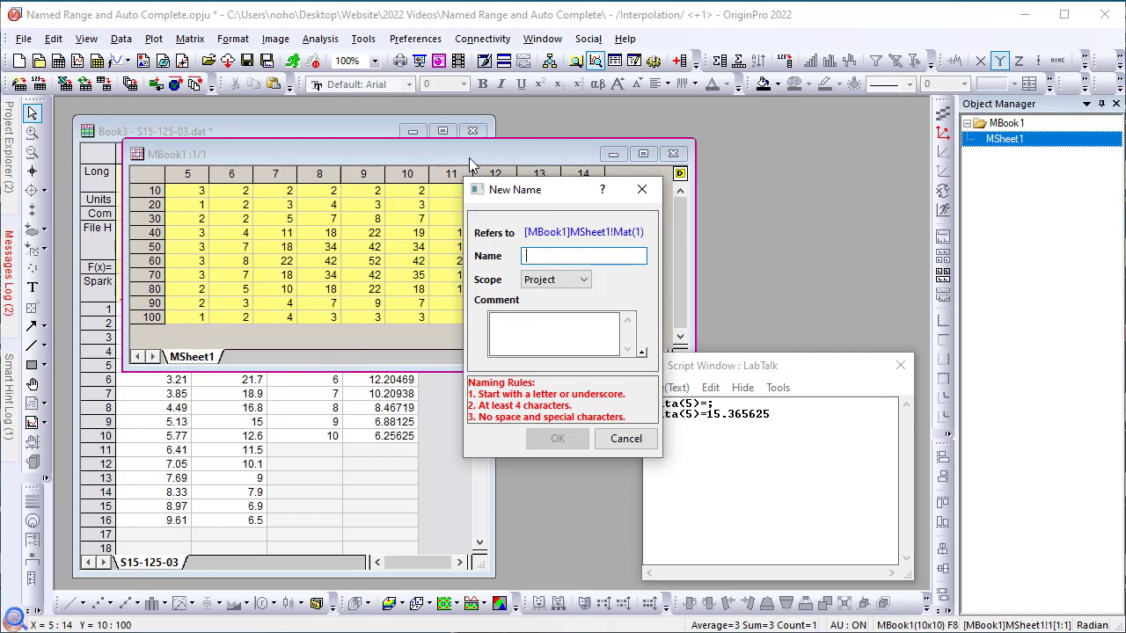
type("mymat")
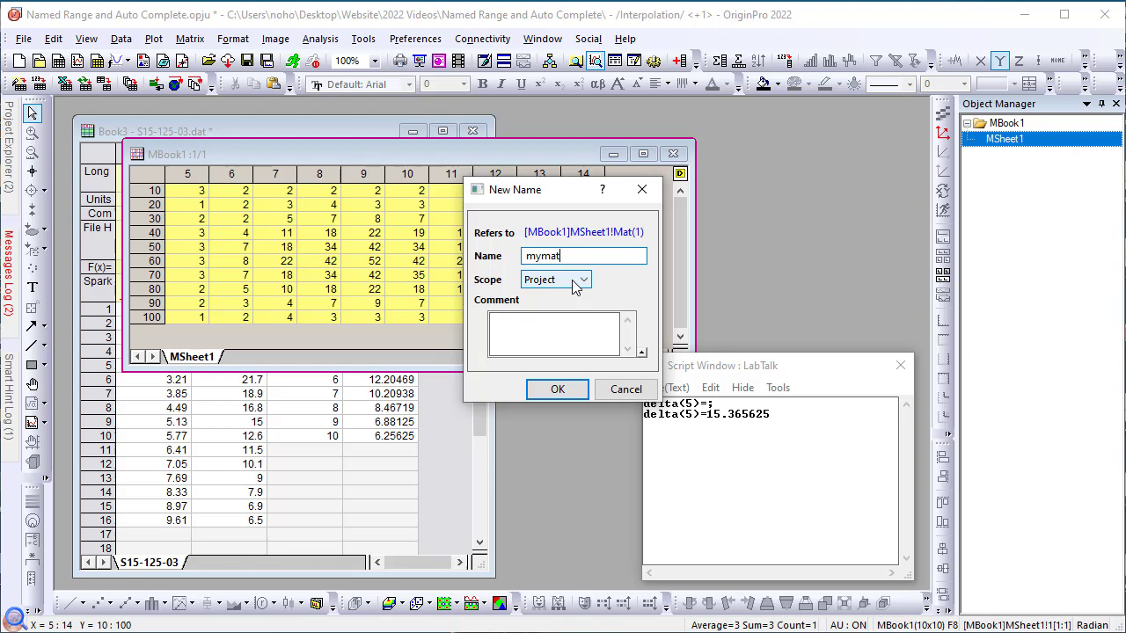
left_click(554, 391)
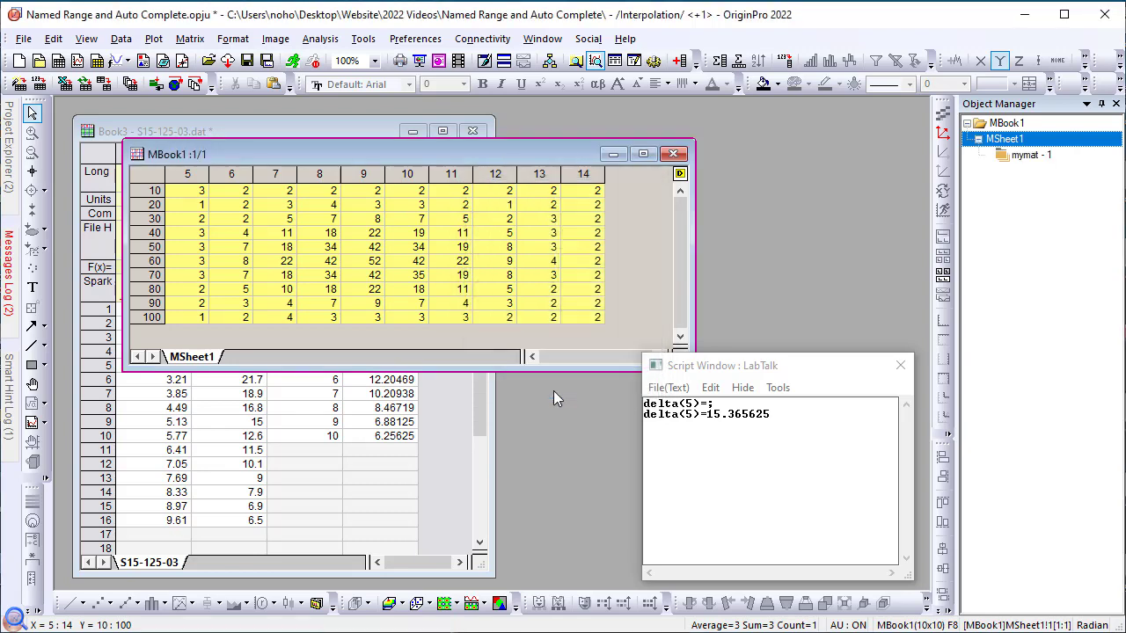
Run mymat(9.5,55)= in the Script Window to get the interpolated value 46.424661525491
left_click(686, 475)
type("m")
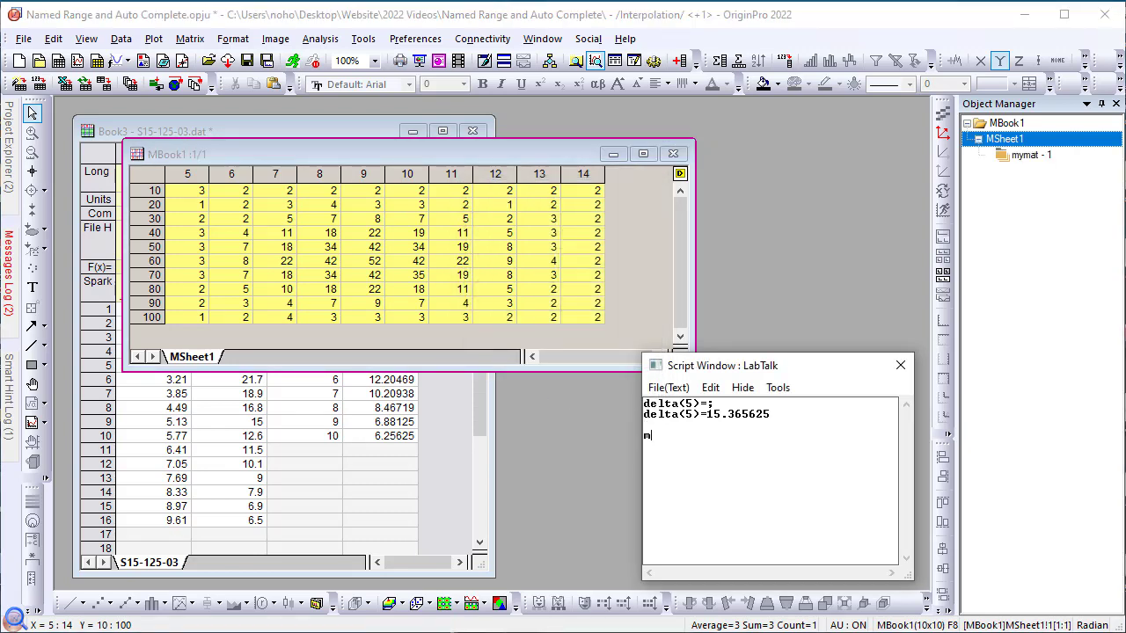
type("ymat(")
type("9.5,55)=")
key("Return")
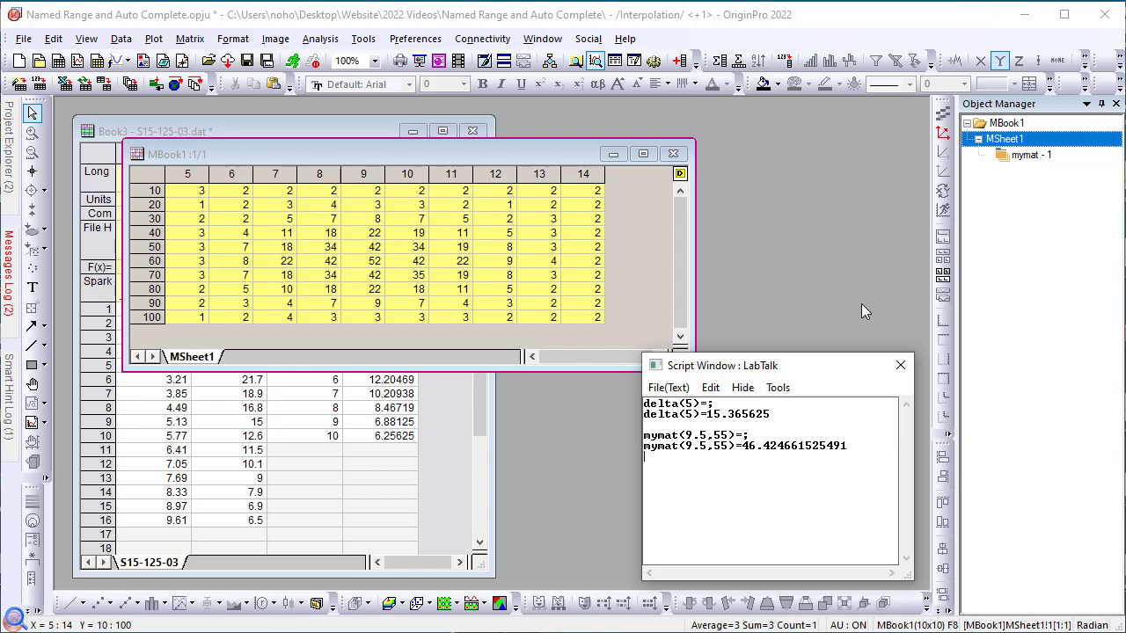
left_click(399, 160)
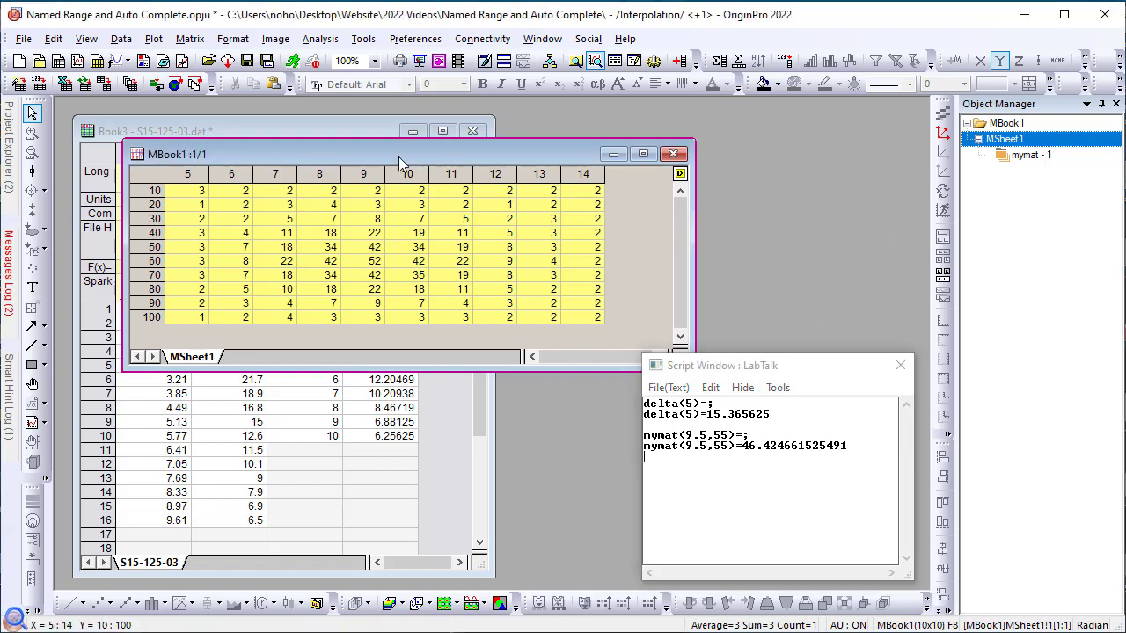
left_click(121, 39)
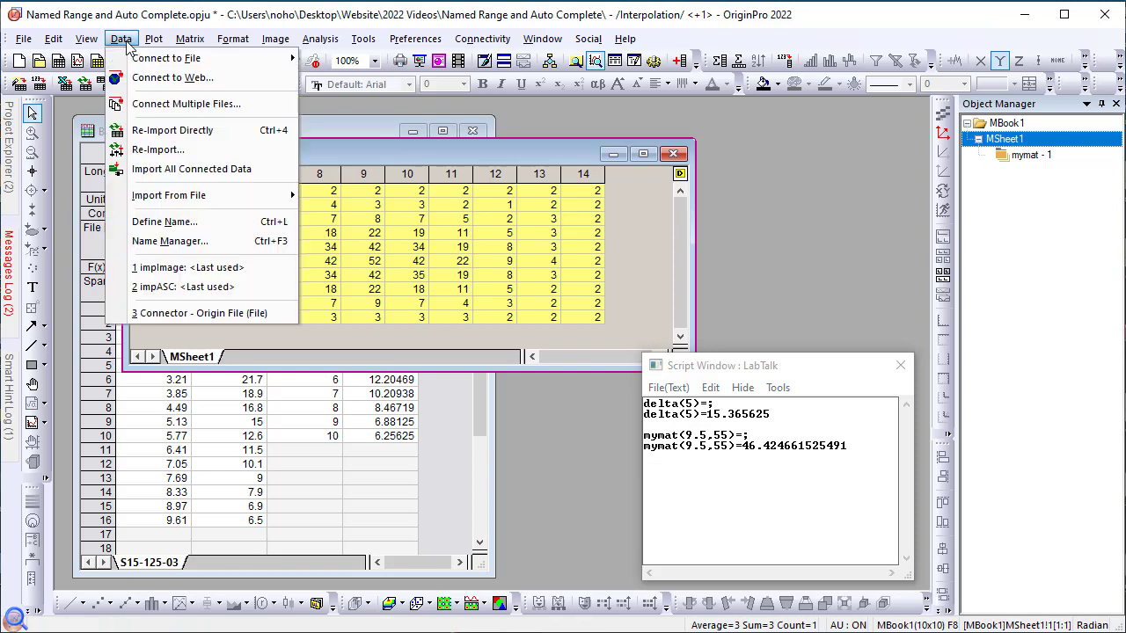
In the Named Range Manager, give mymat the comment 'matrix used for interpolation'
left_click(173, 241)
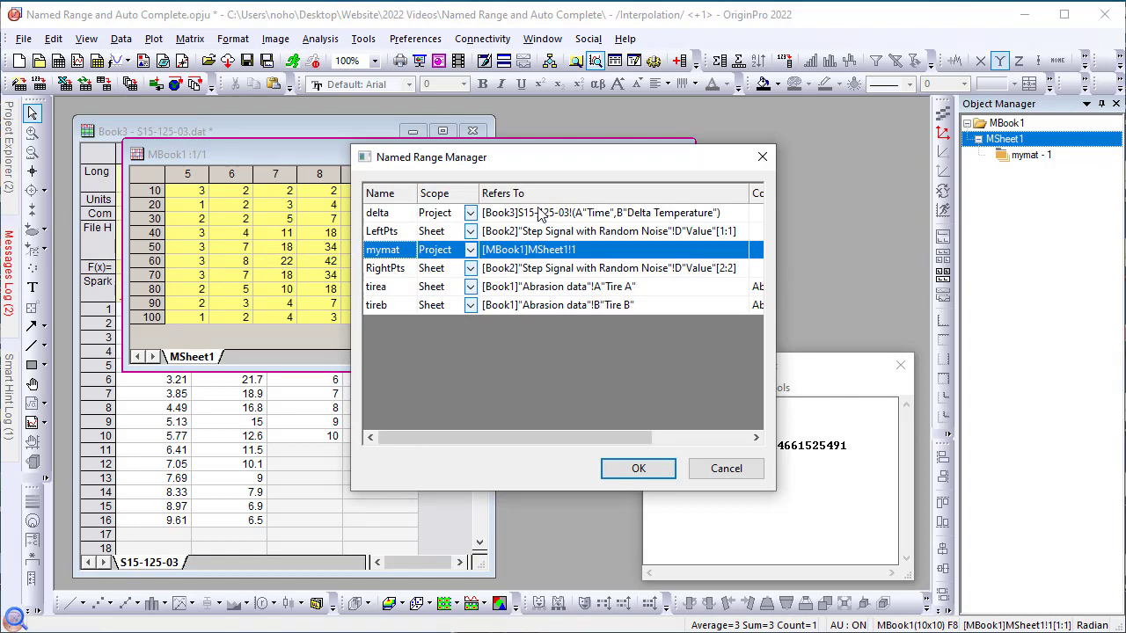
left_click_drag(775, 265, 946, 265)
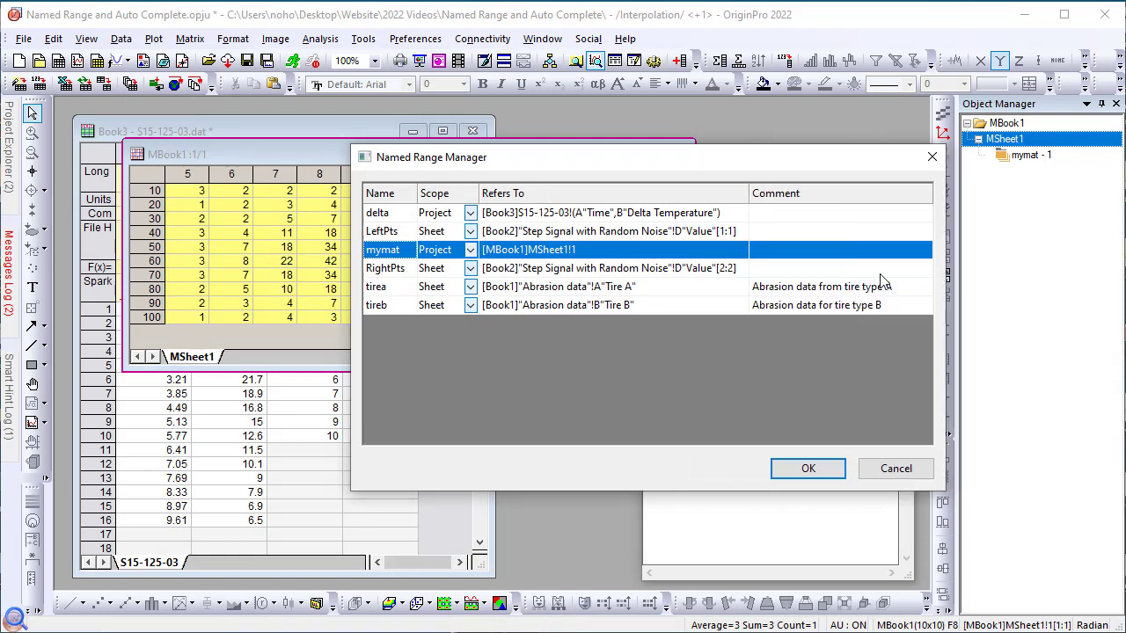
left_click(758, 255)
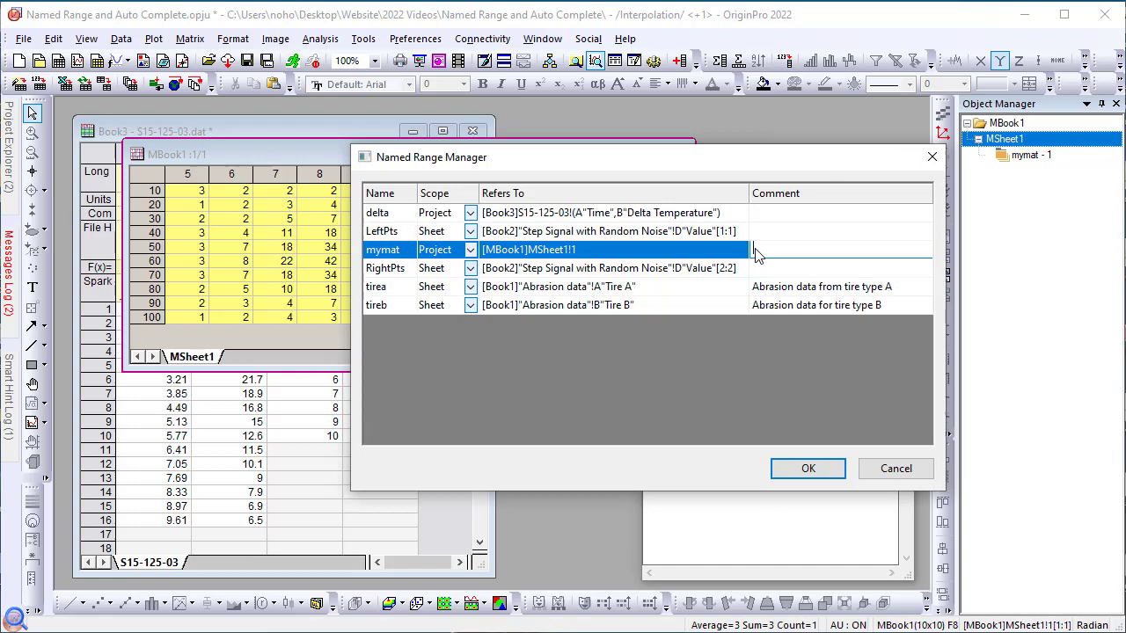
type("matrix used for interpolation")
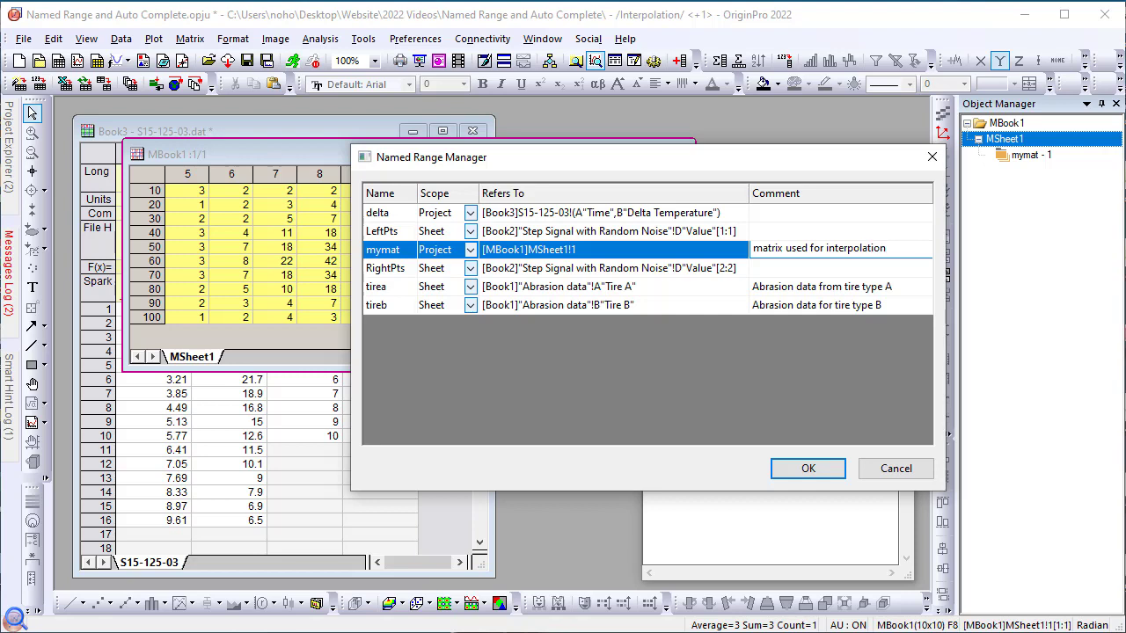
key("Return")
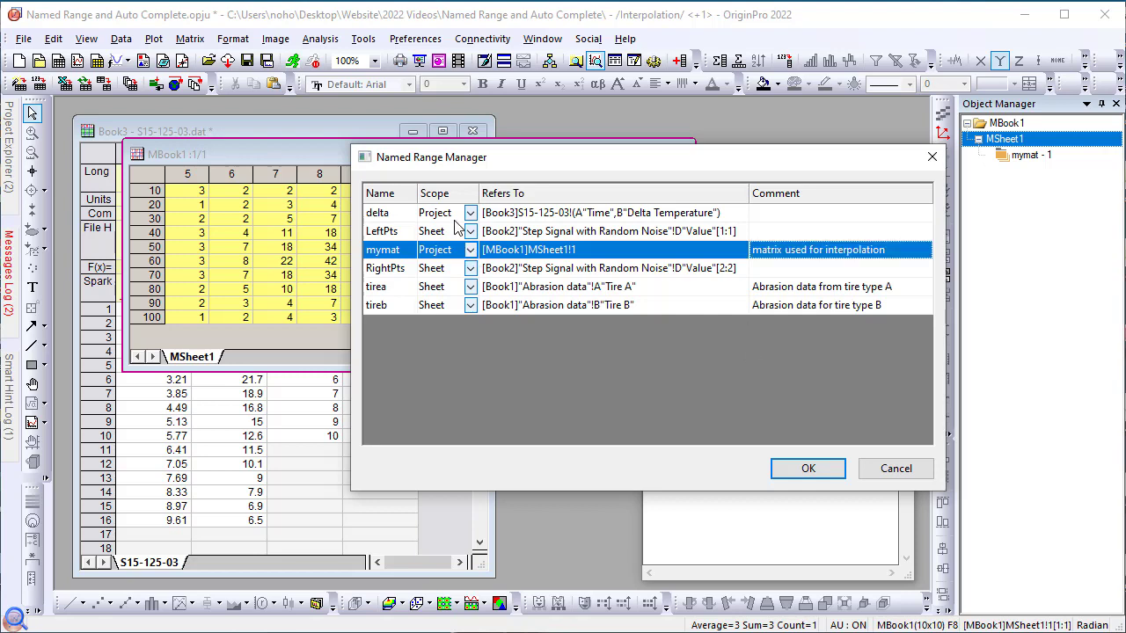
left_click(807, 468)
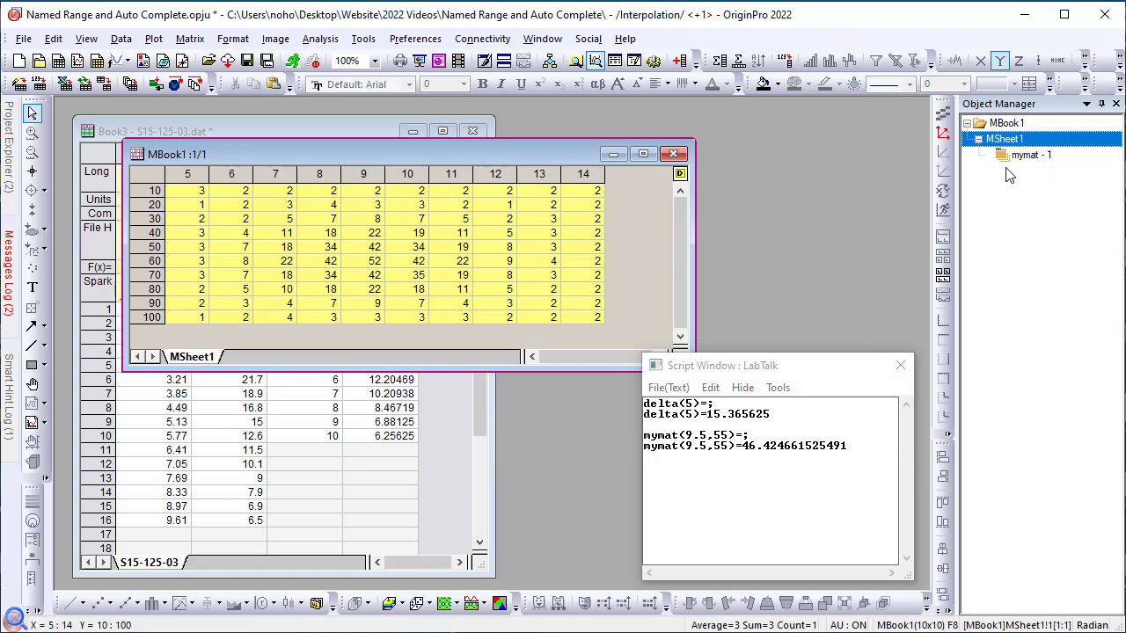
Return to the Column and Cell folder's worksheet and reopen the Named Range Manager from RightPts
left_click(8, 151)
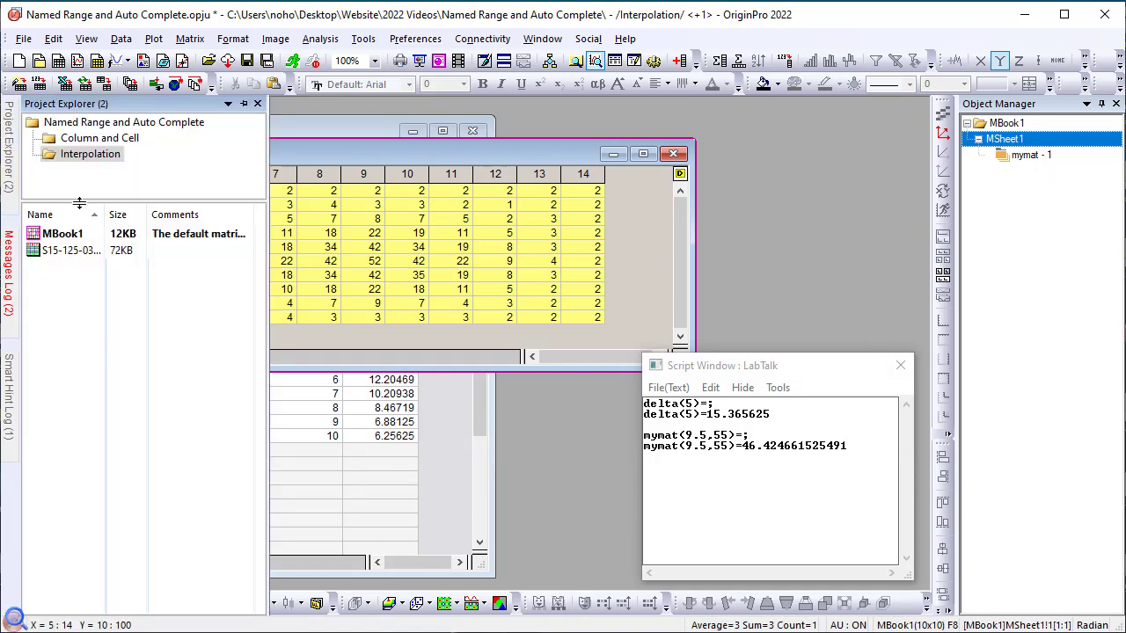
left_click_drag(85, 153, 83, 143)
left_click(82, 139)
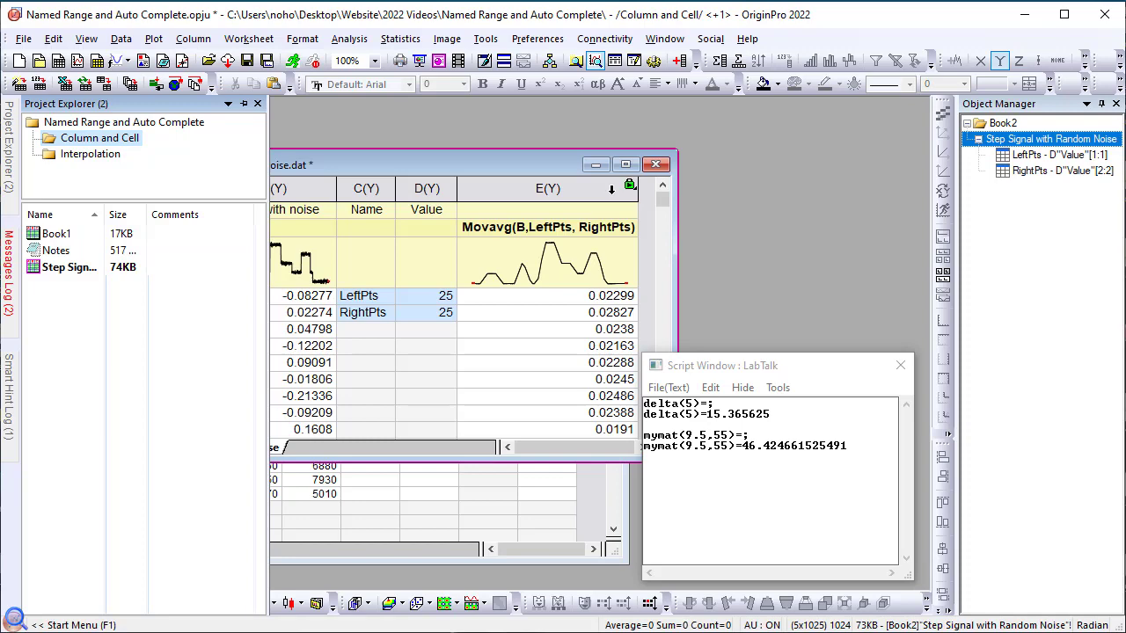
left_click(1036, 155)
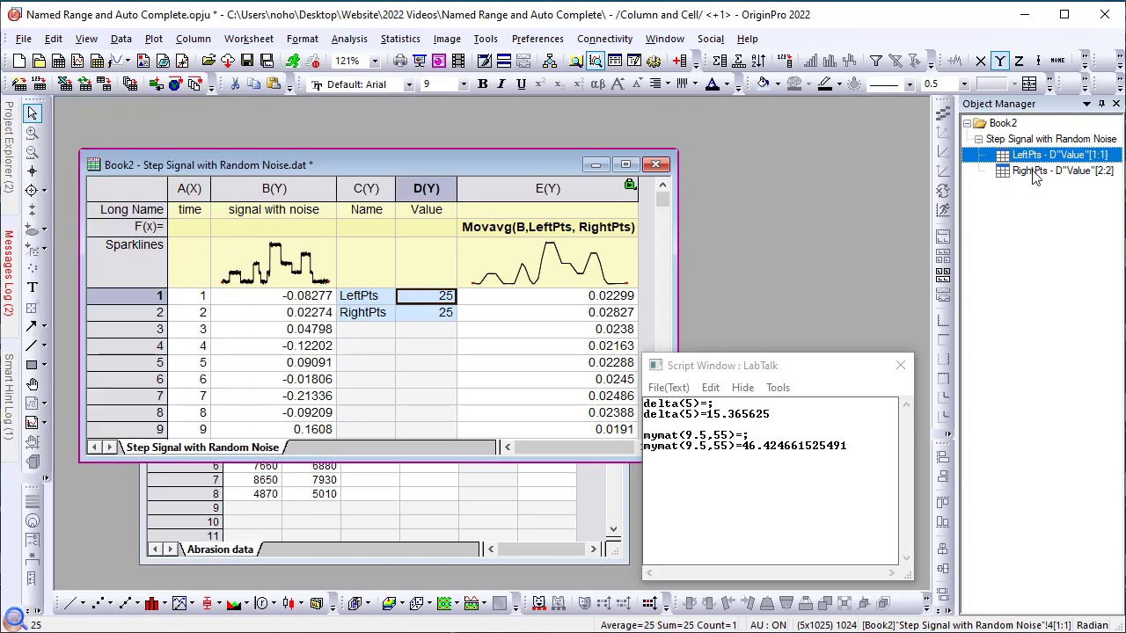
left_click(1036, 172)
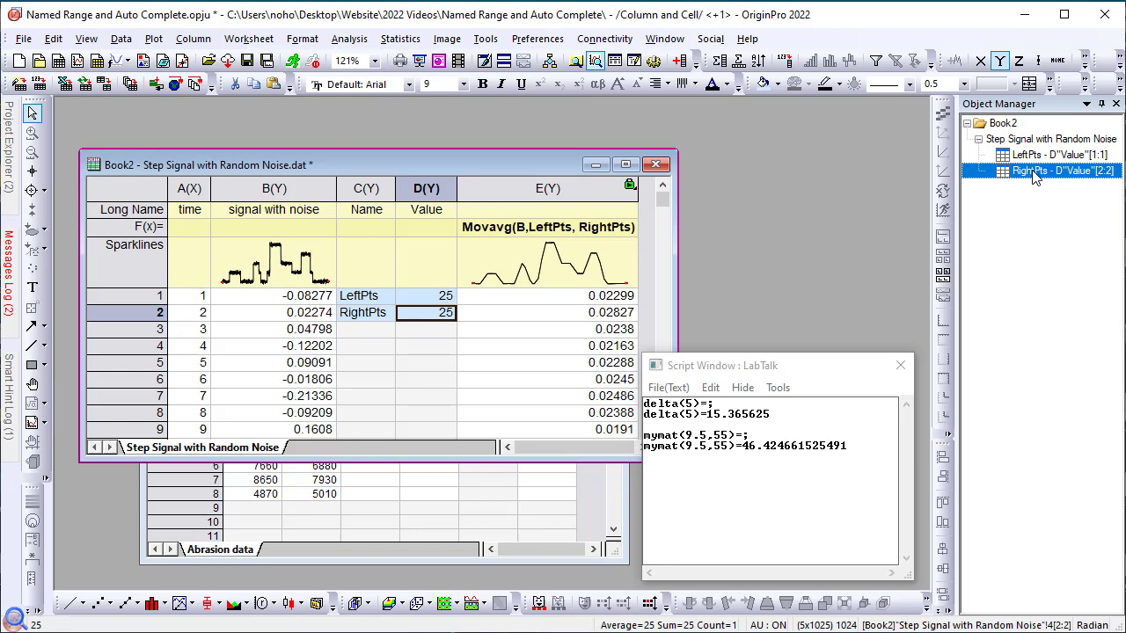
double_click(1036, 172)
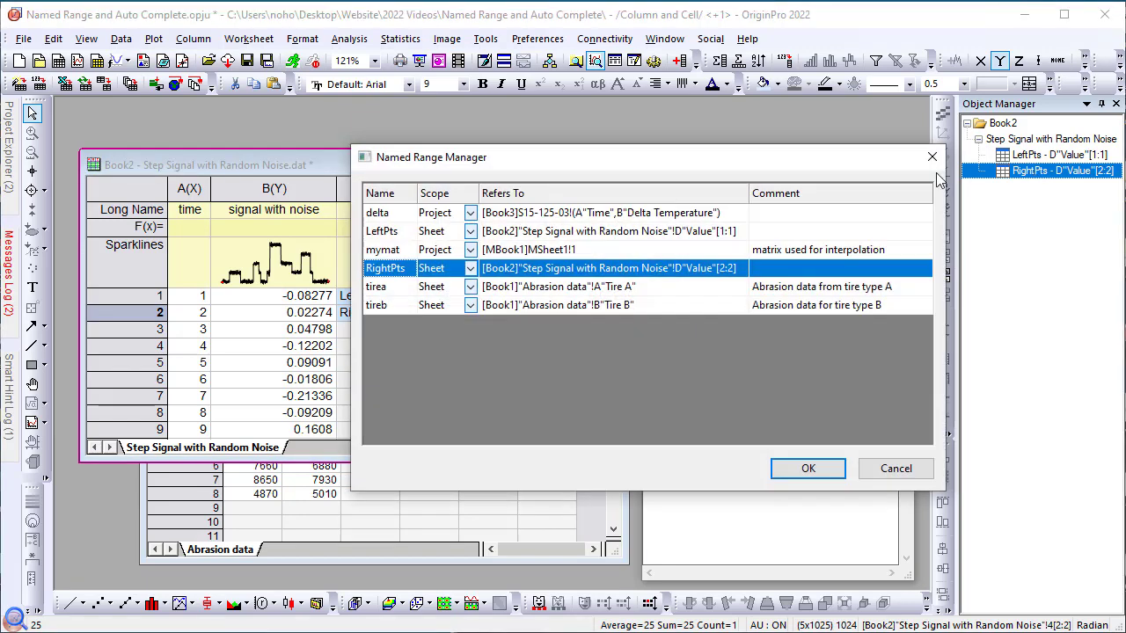